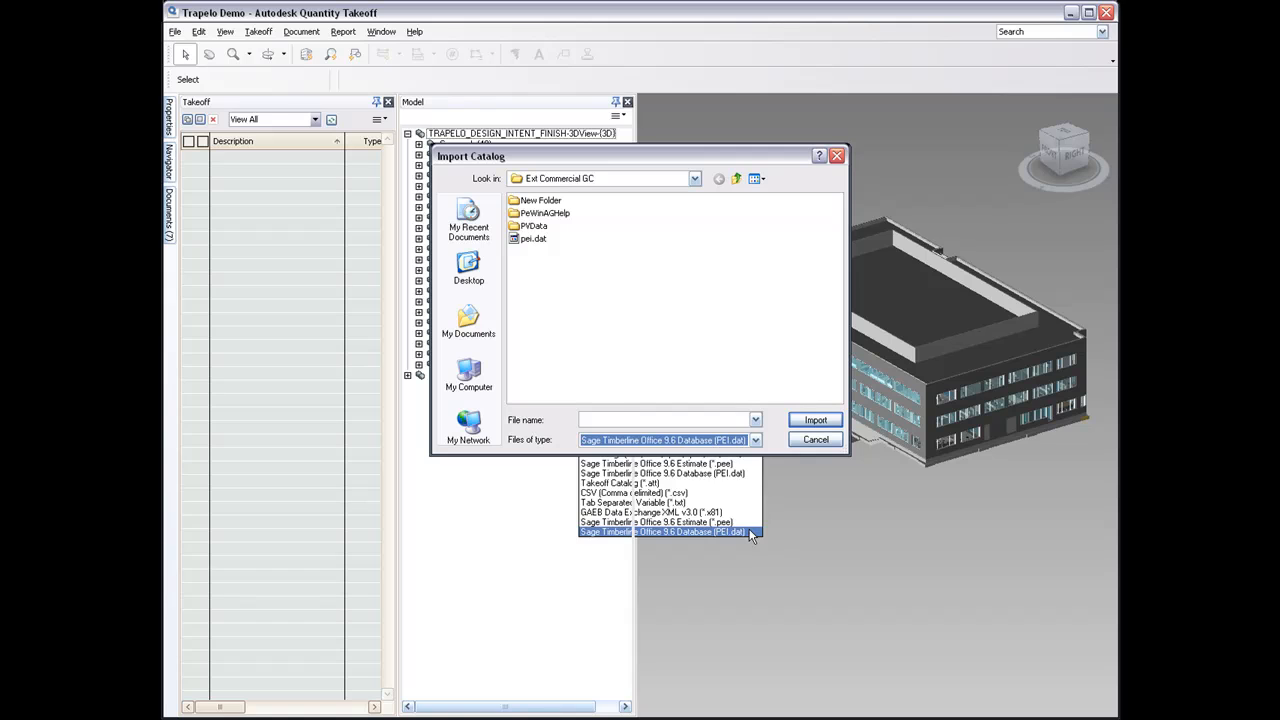
Import the pei.dat catalog from the Ext Commercial GC folder using the Sage Timberline Office 9.6 Database file type.
left_click(752, 532)
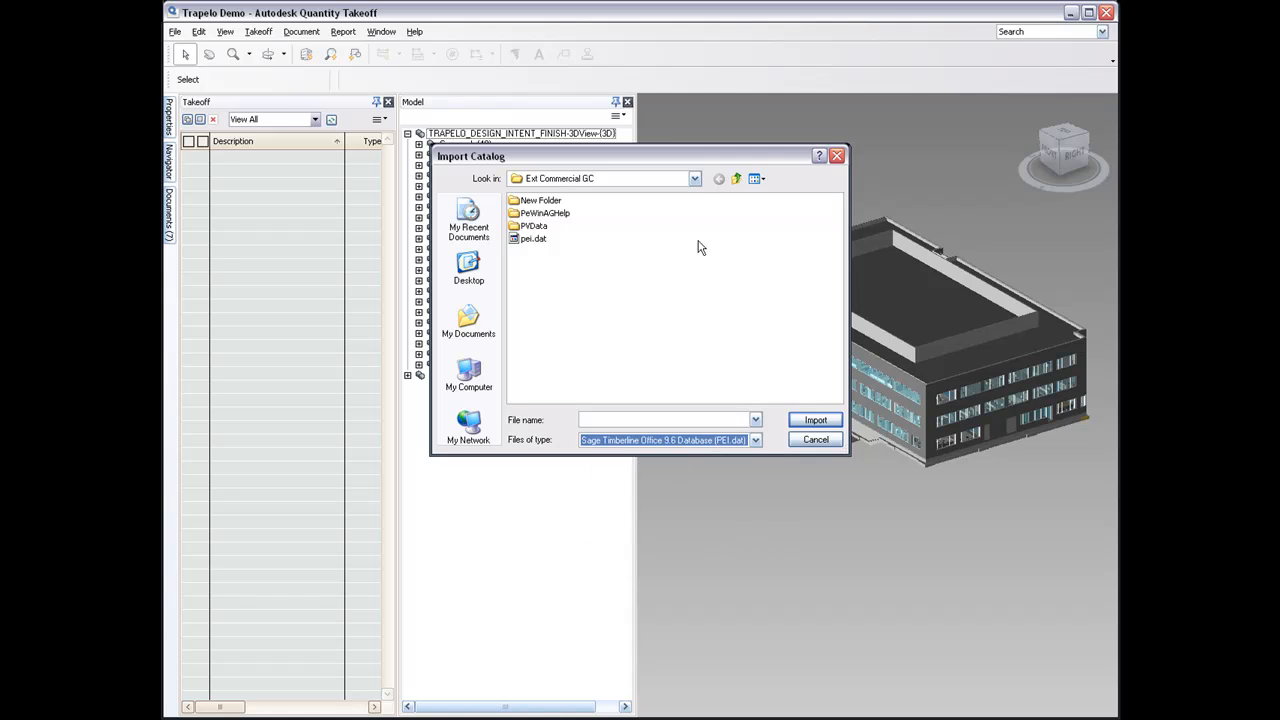
left_click(695, 179)
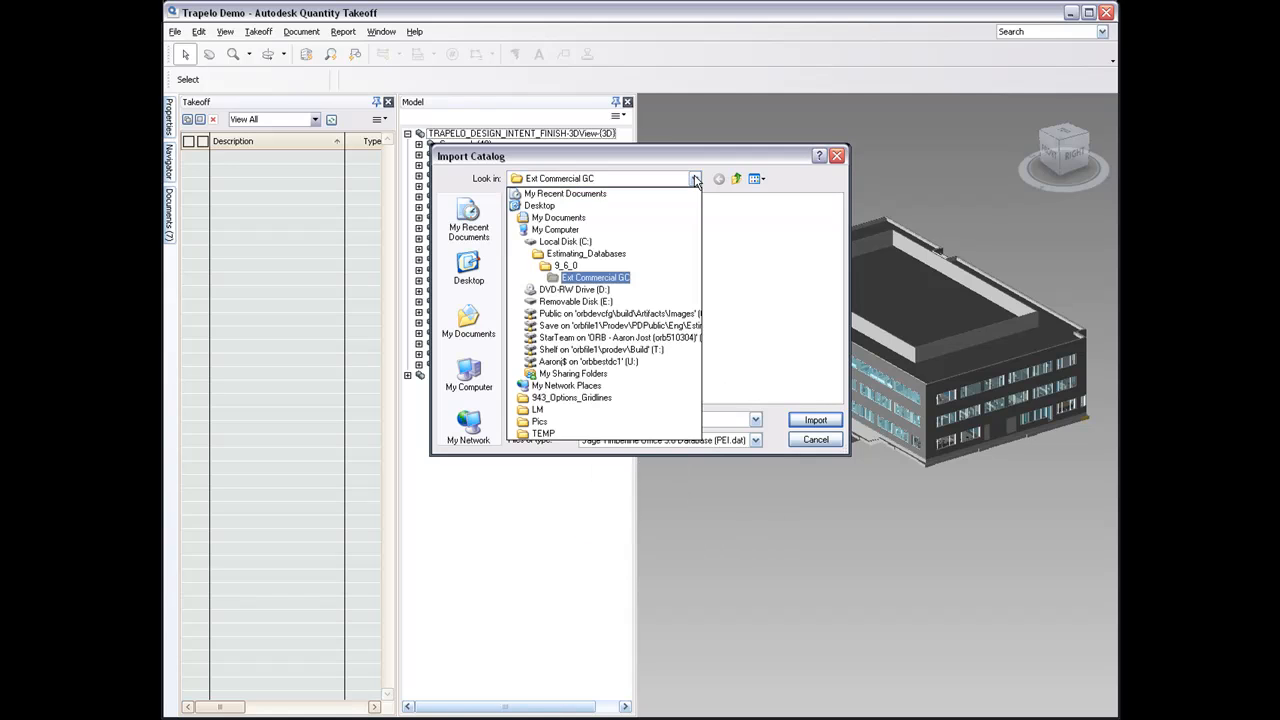
left_click(695, 179)
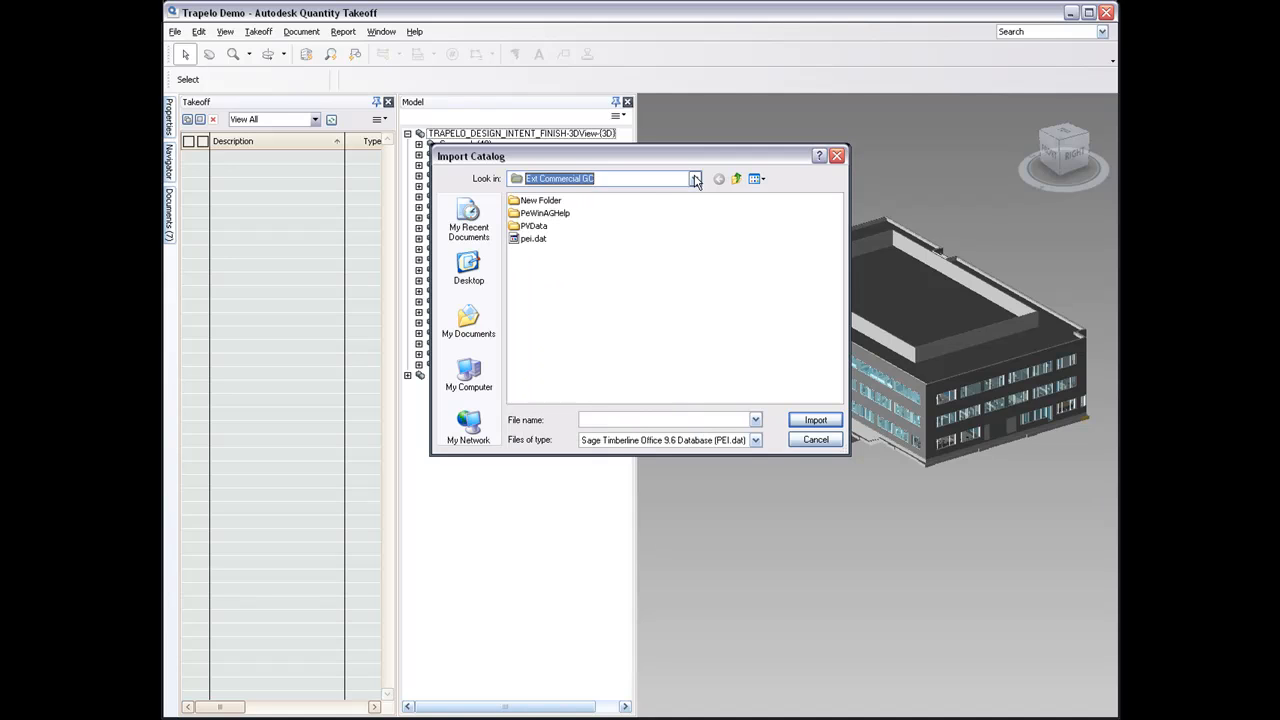
left_click(522, 241)
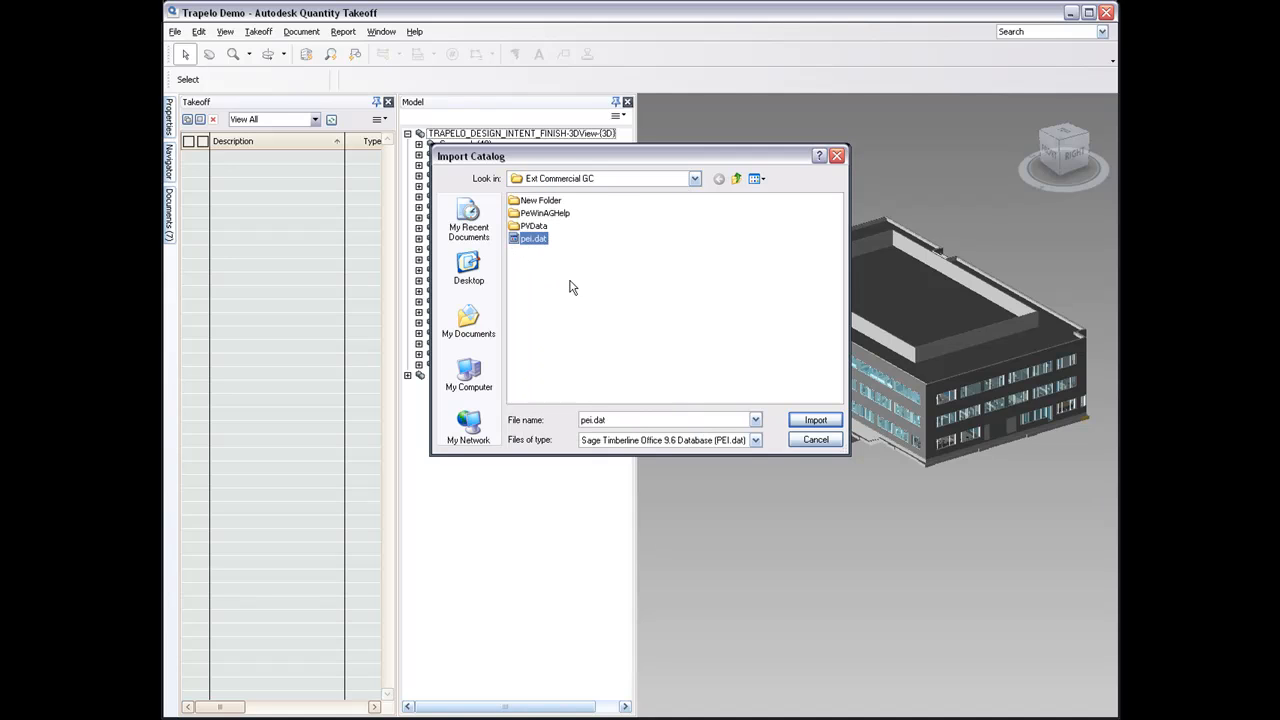
left_click(810, 424)
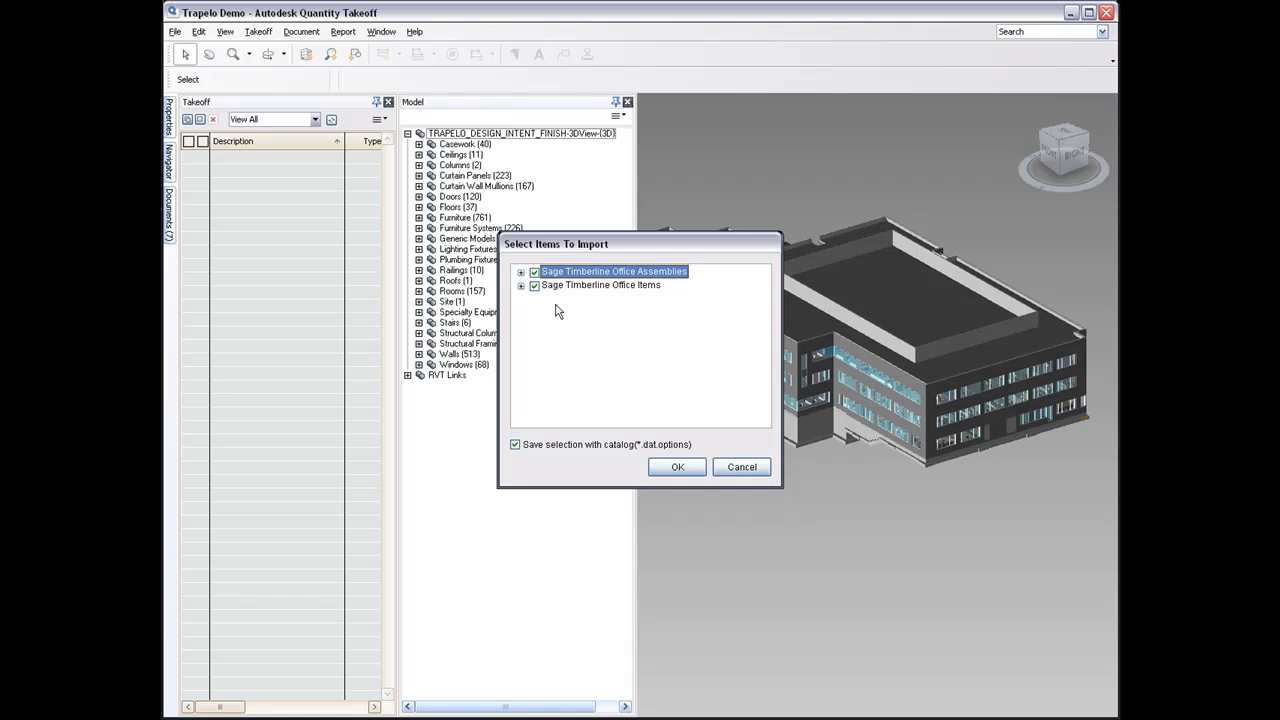
Exclude 01- General Conditions, 02- Excavation & Sitework and 029- Demolition from the Sage Timberline Office Assemblies to import.
left_click(521, 272)
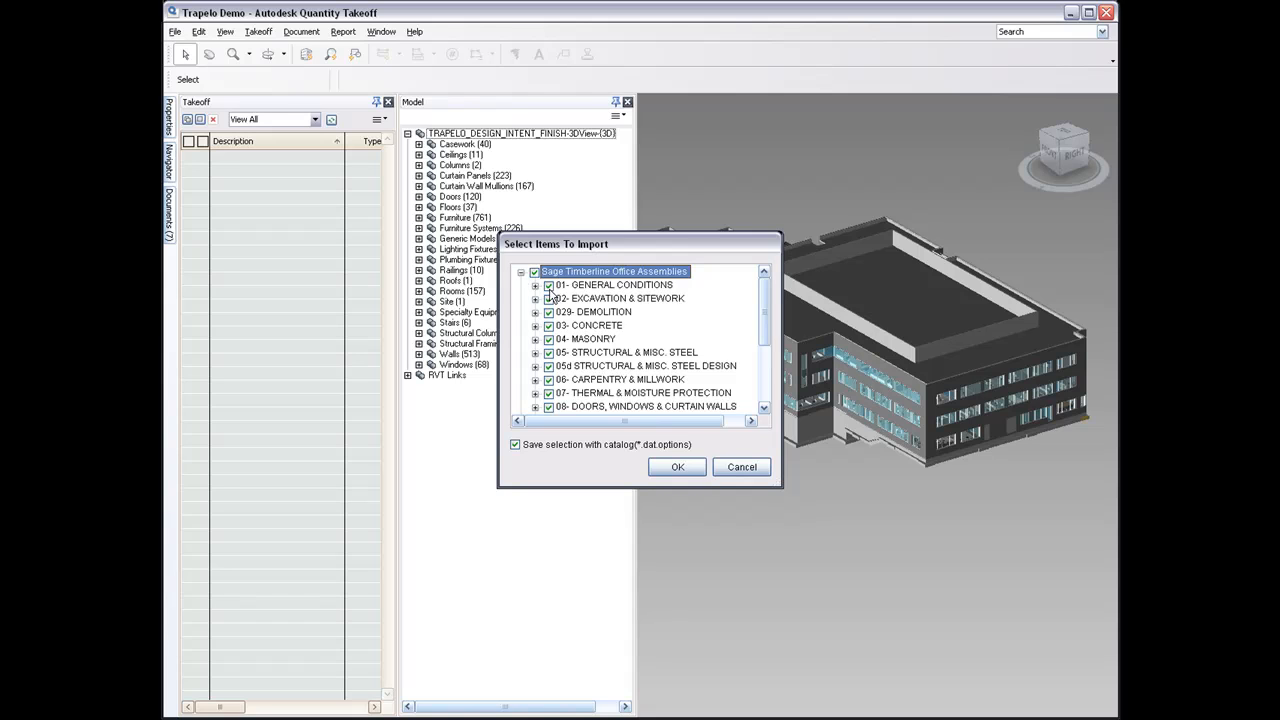
left_click(549, 298)
left_click(535, 298)
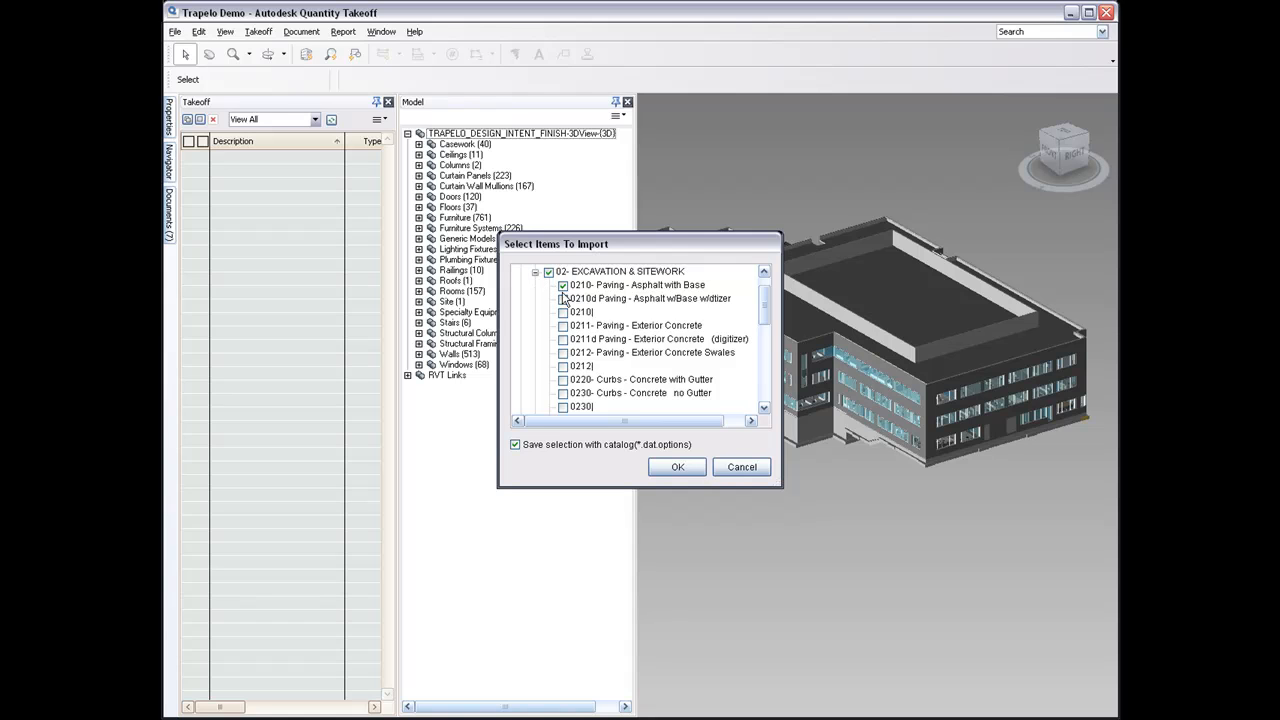
left_click(563, 298)
left_click(548, 272)
left_click(535, 272)
scroll(537, 283, "up", 2)
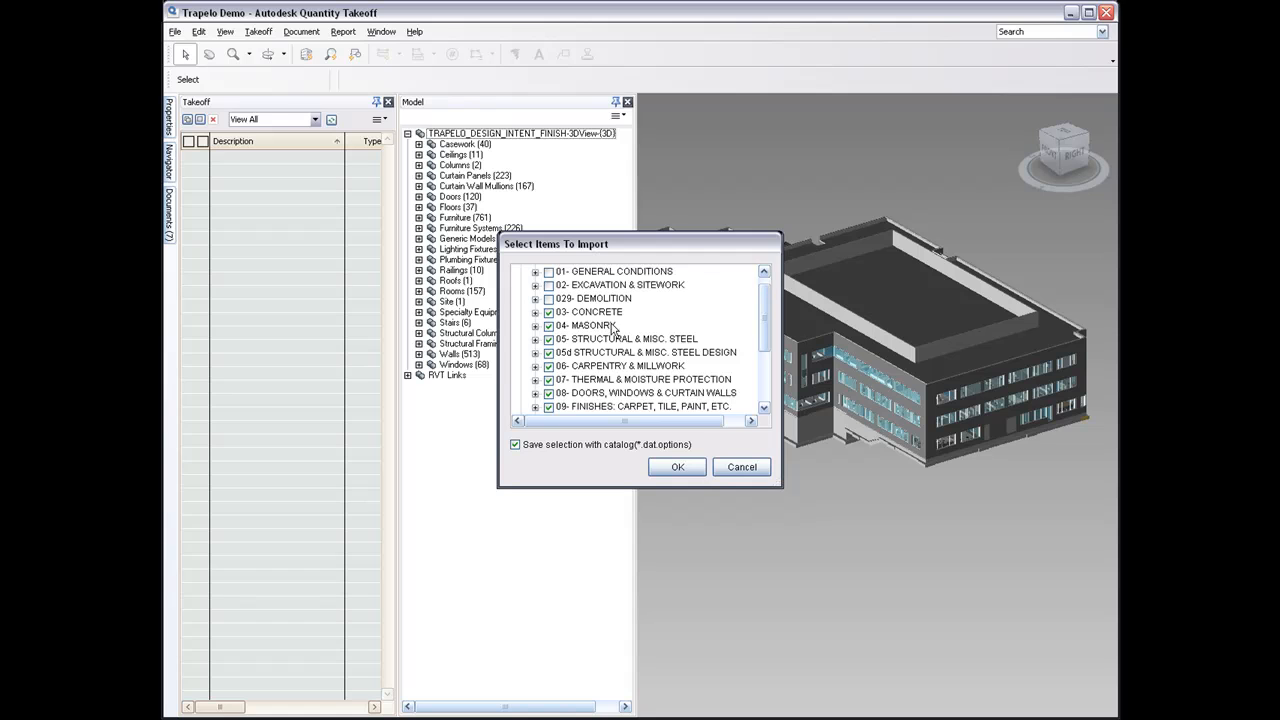
left_click(520, 272)
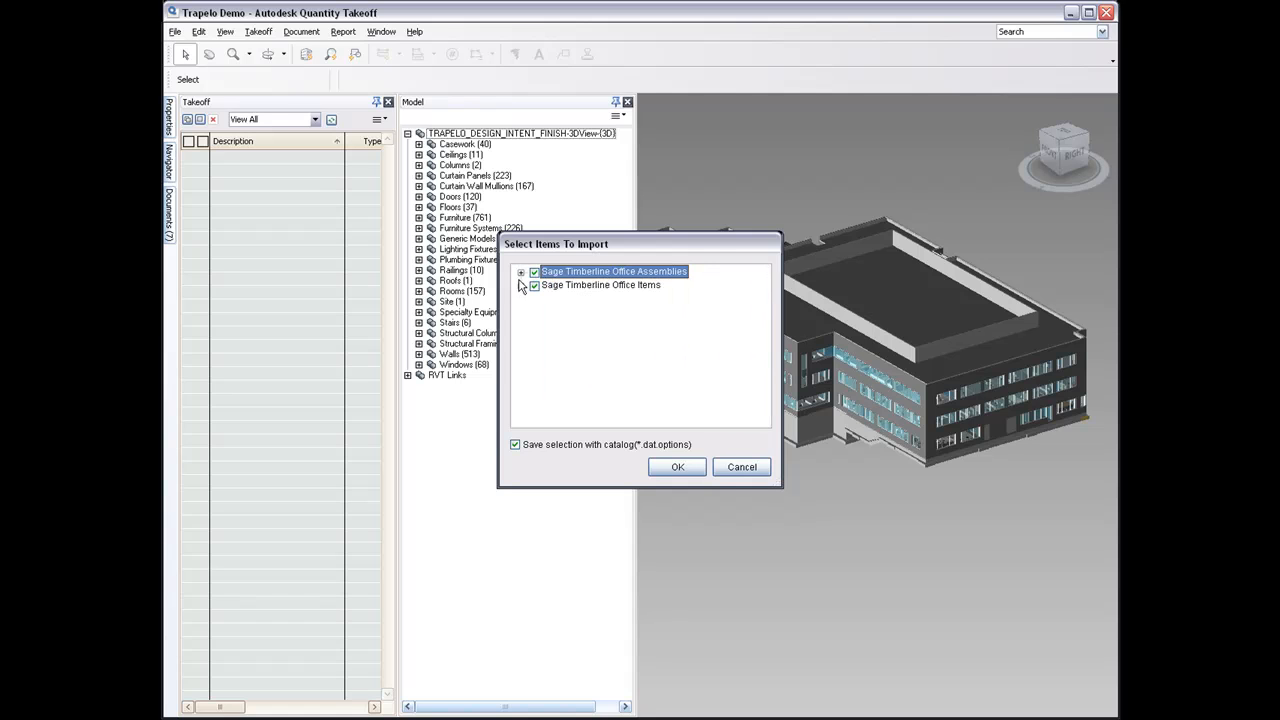
Exclude General Requirements, Demolition and Sitework from the Sage Timberline Office Items, and import the remaining selection.
left_click(520, 285)
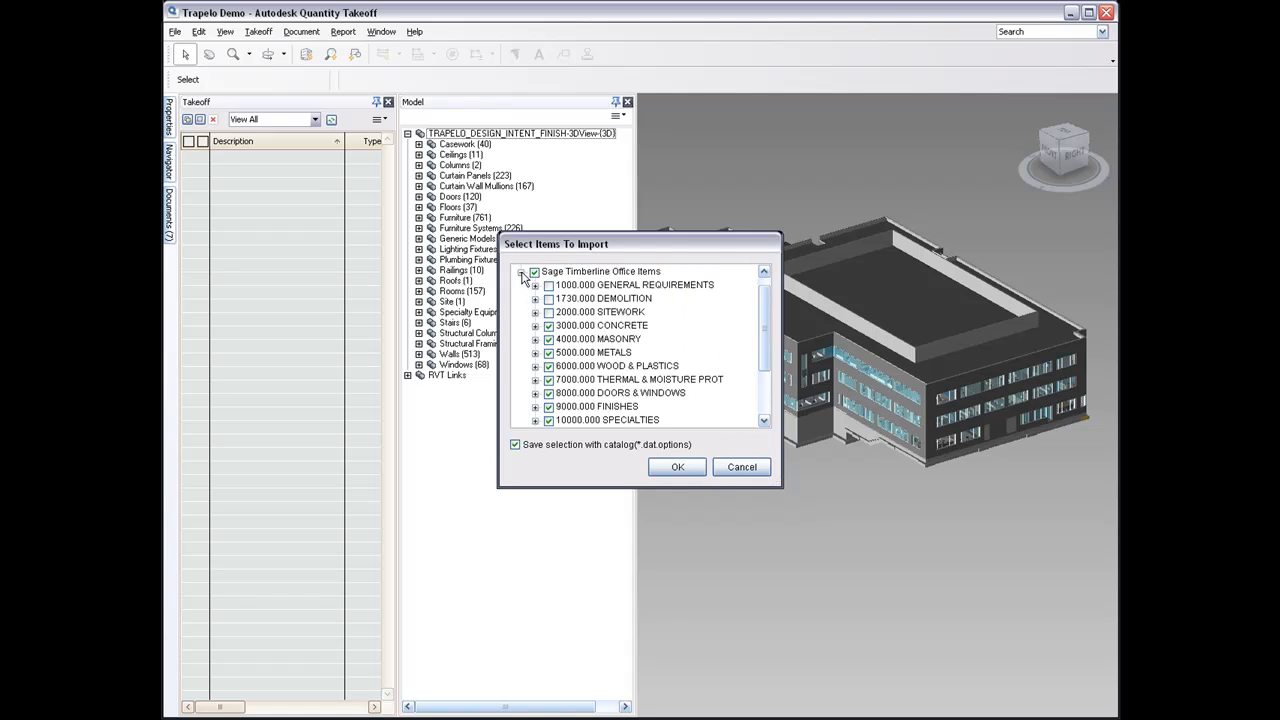
left_click(520, 272)
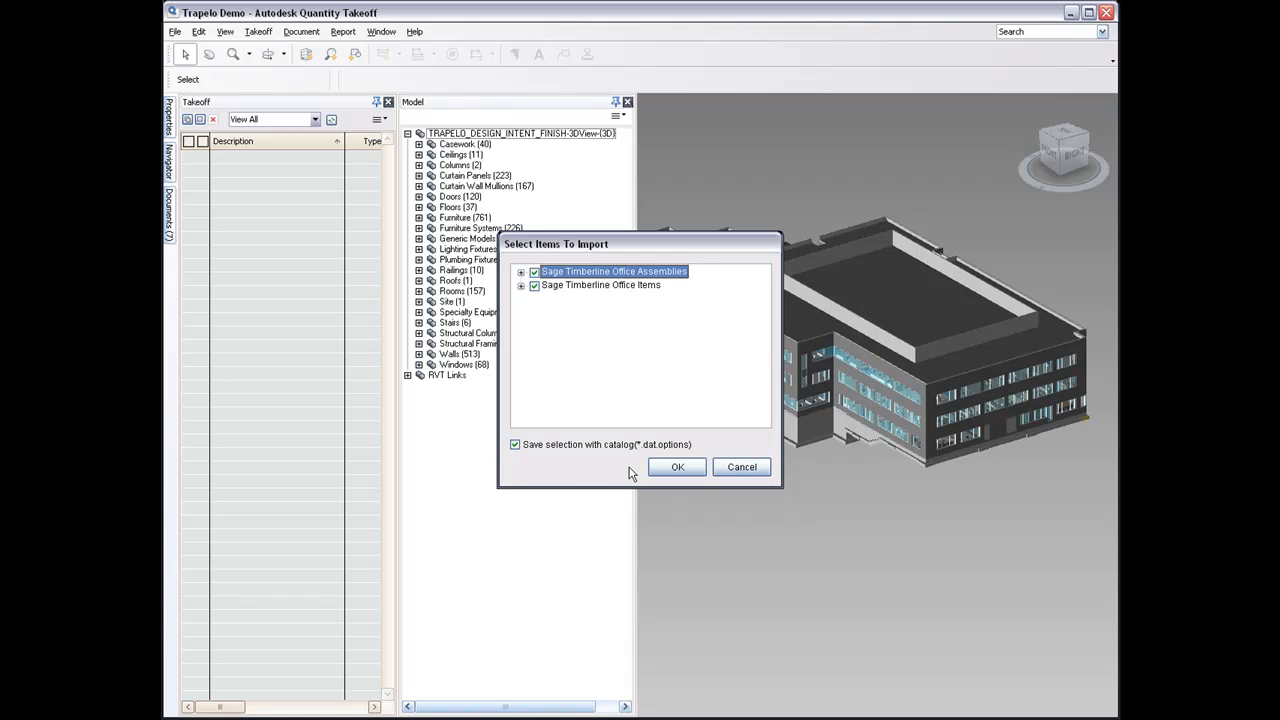
left_click(677, 468)
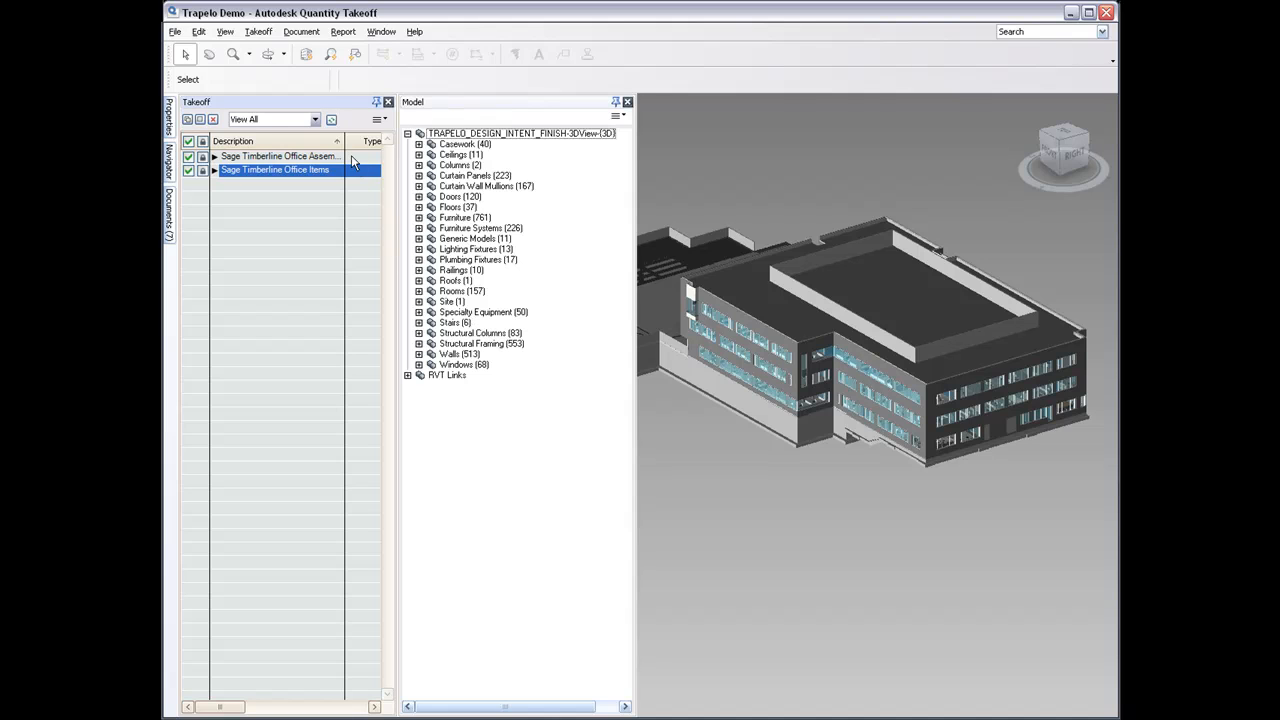
Widen the takeoff Description column and examine the 04- MASONRY group of the imported assemblies.
left_click_drag(343, 143, 387, 141)
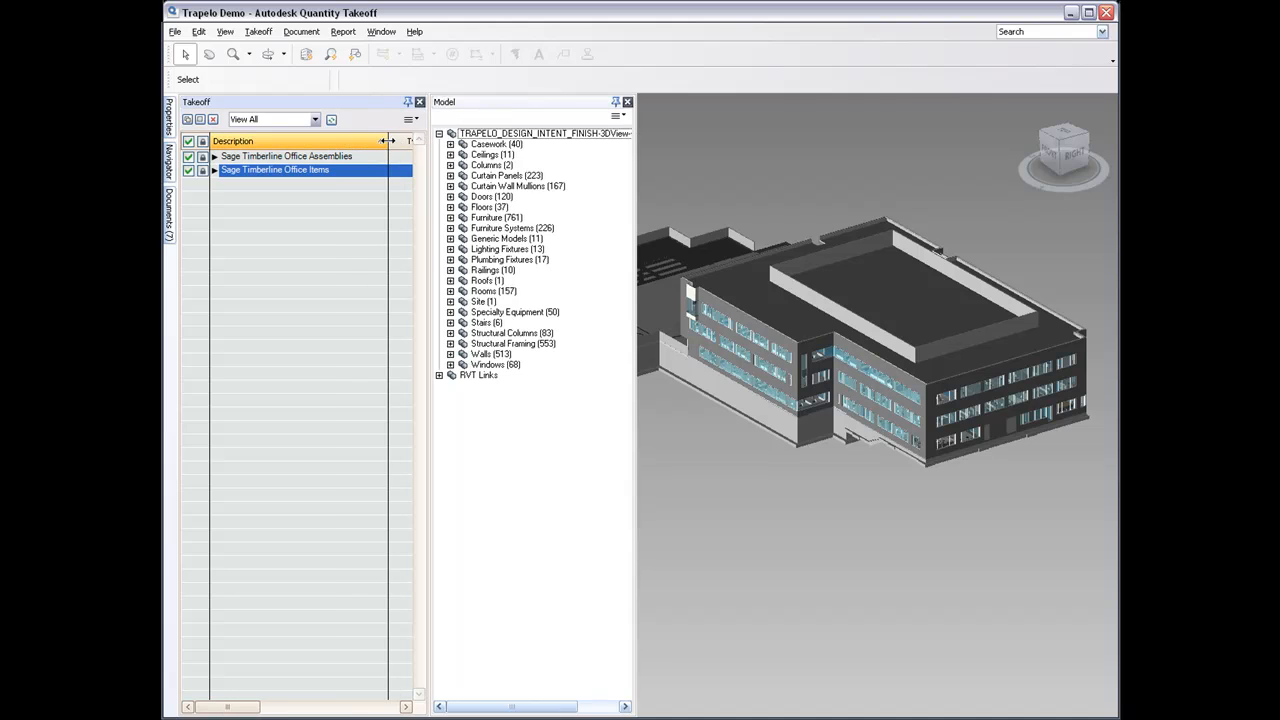
left_click(214, 157)
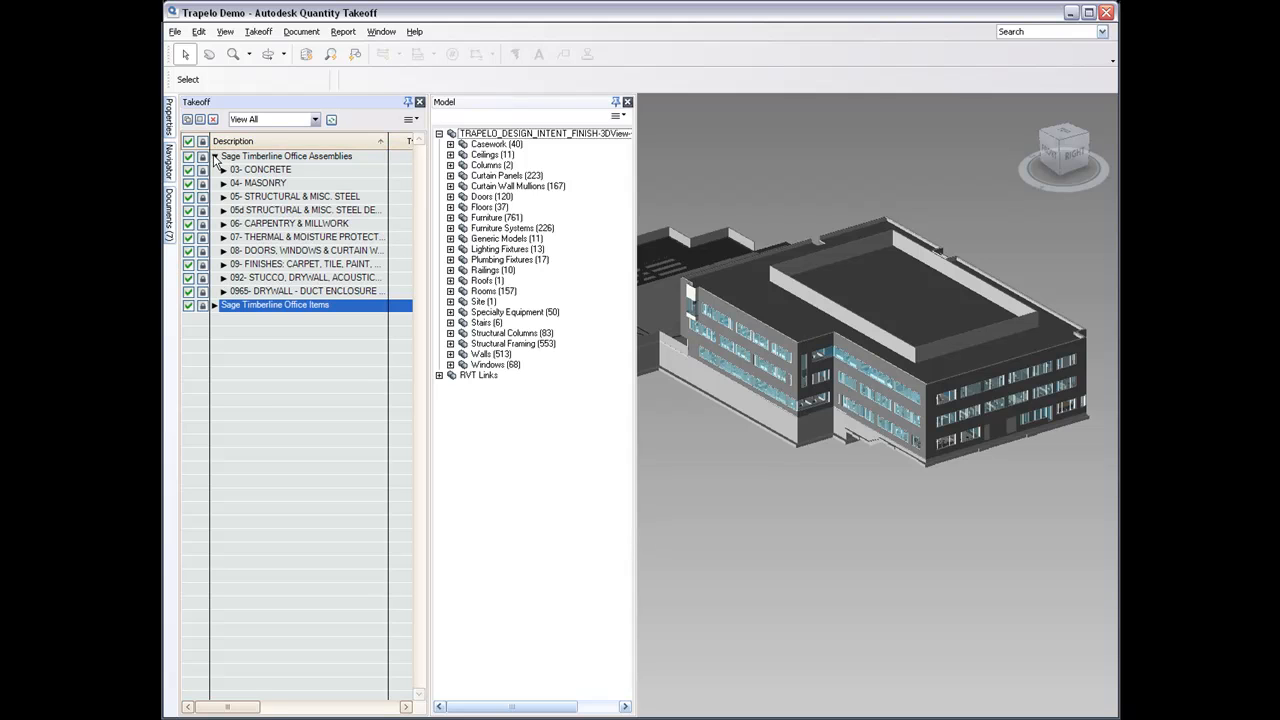
left_click(223, 184)
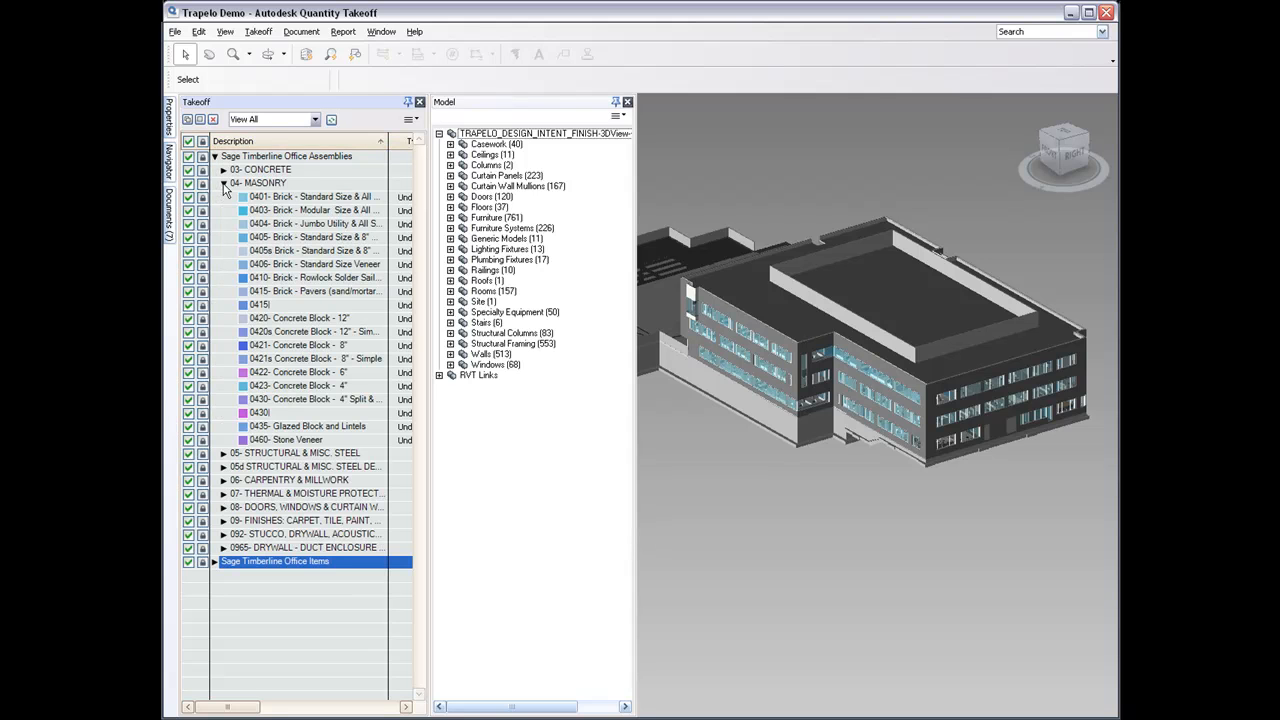
left_click(223, 184)
left_click(214, 157)
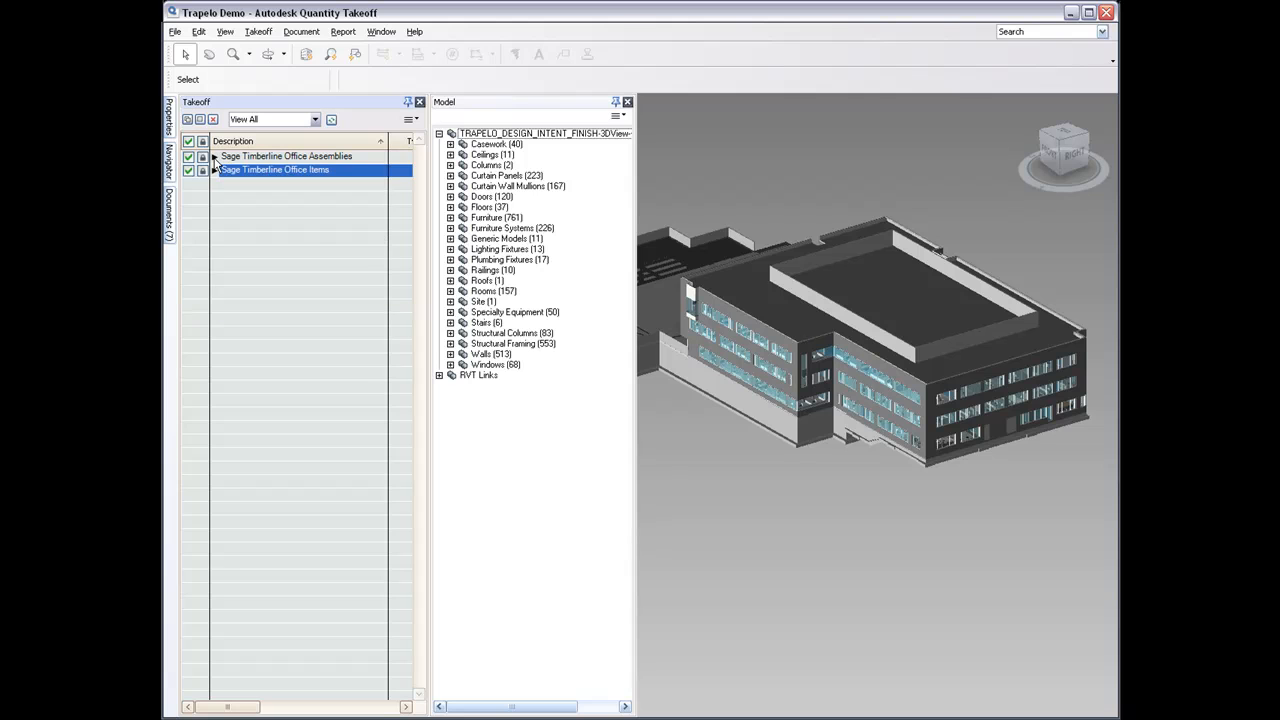
Examine the 5090.020 Fastener: Metal All Types group under 5000.000 METALS in the imported office items.
left_click(214, 170)
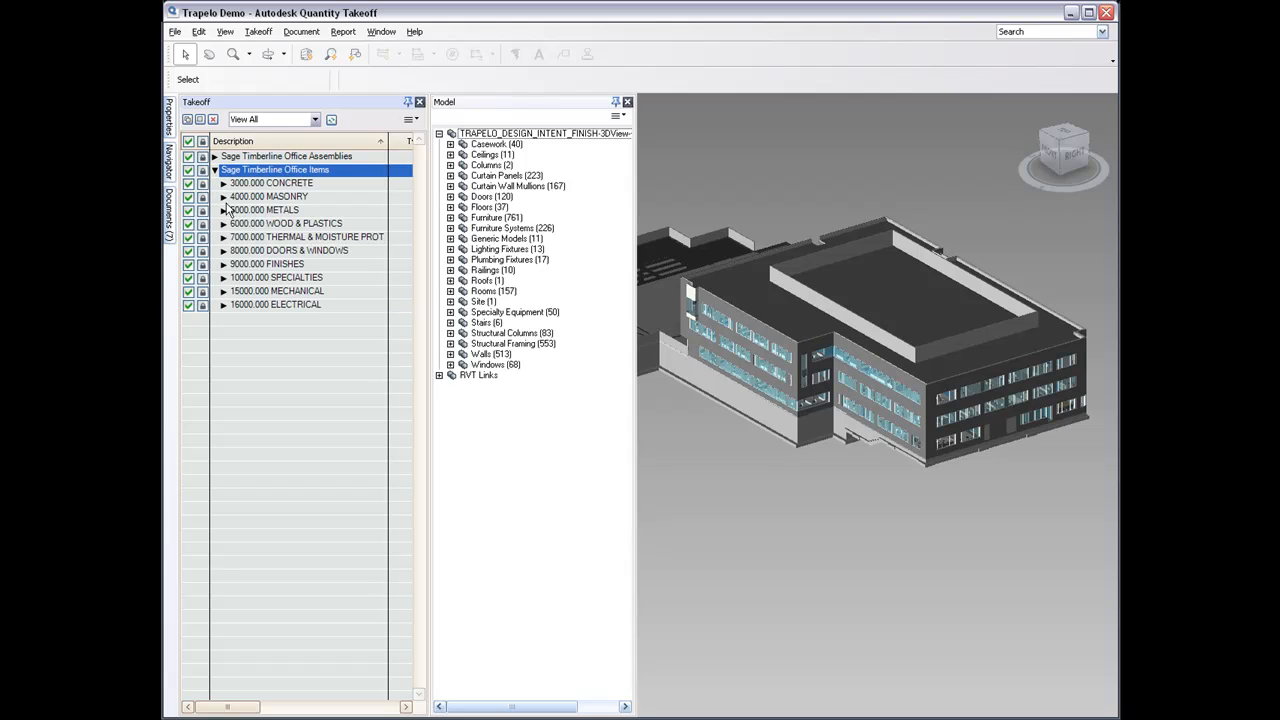
left_click(224, 211)
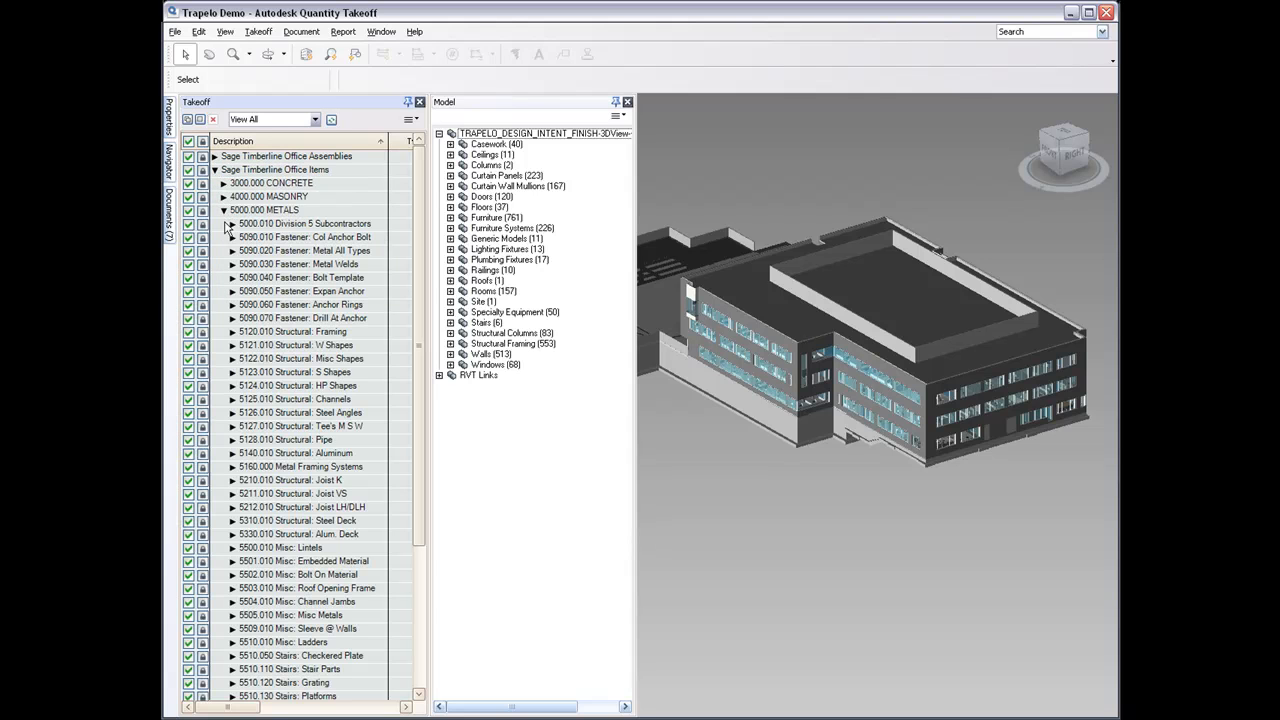
left_click(232, 251)
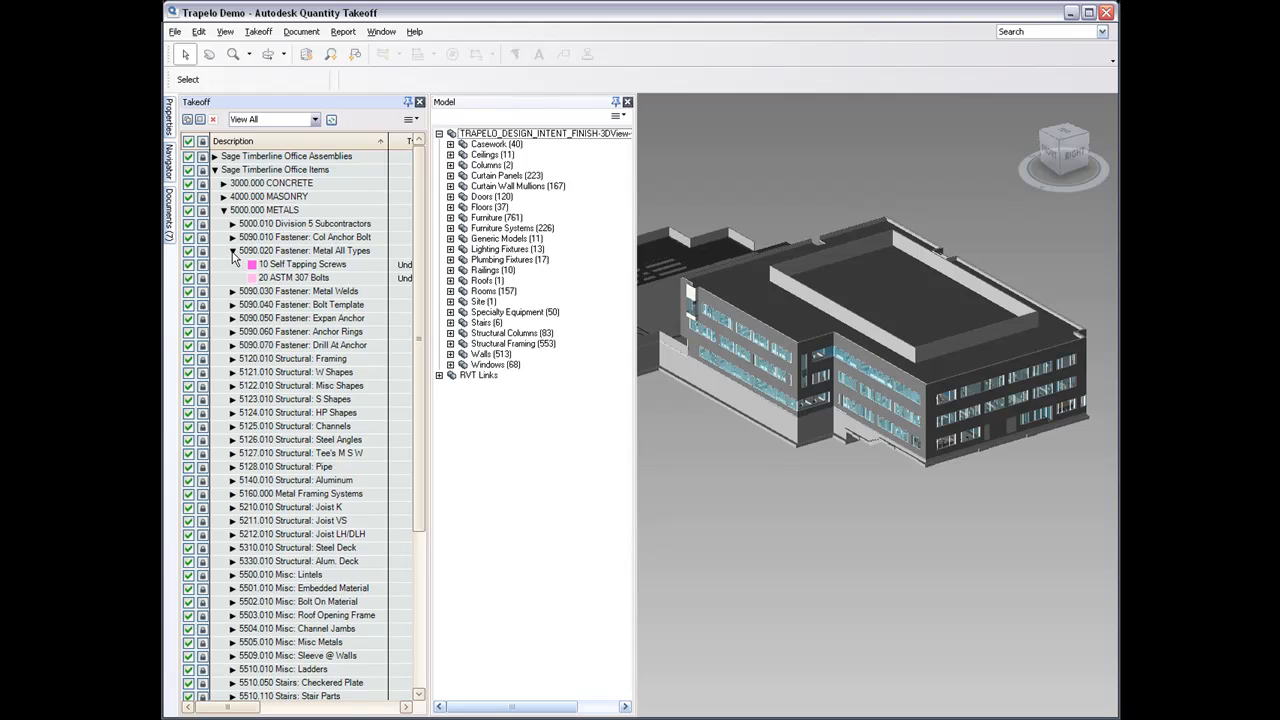
left_click(232, 251)
left_click(224, 211)
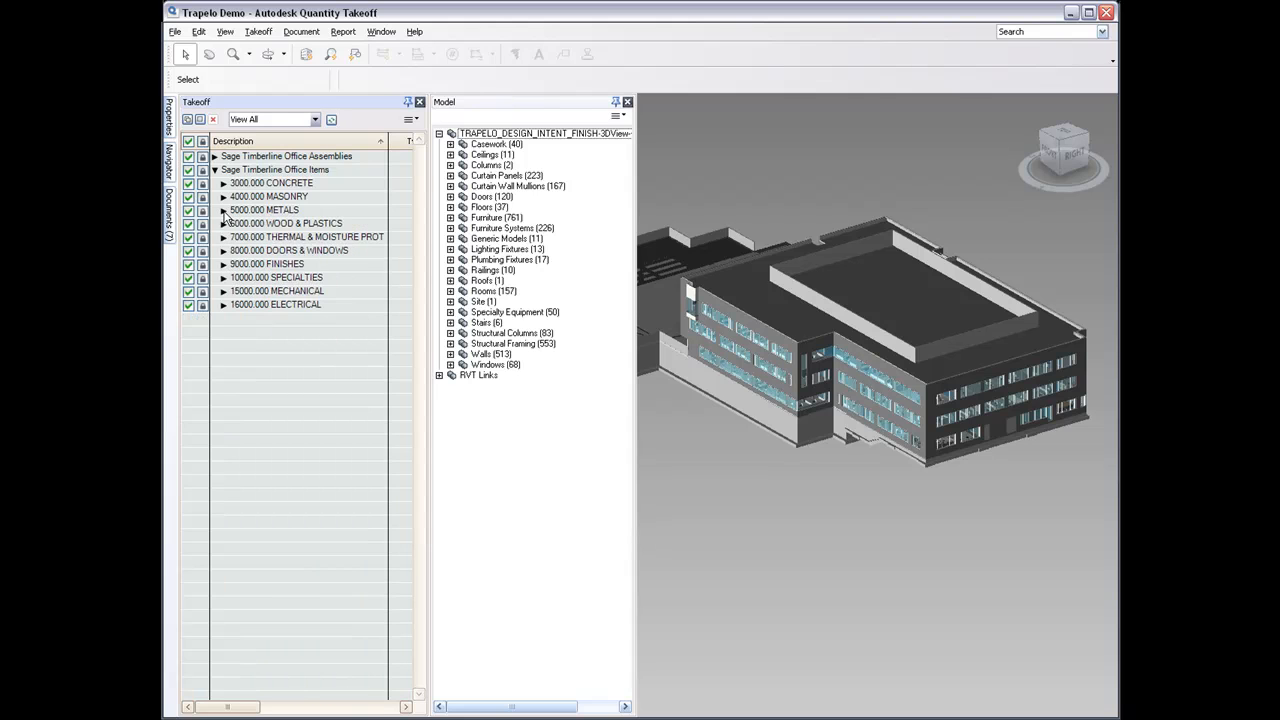
left_click(214, 170)
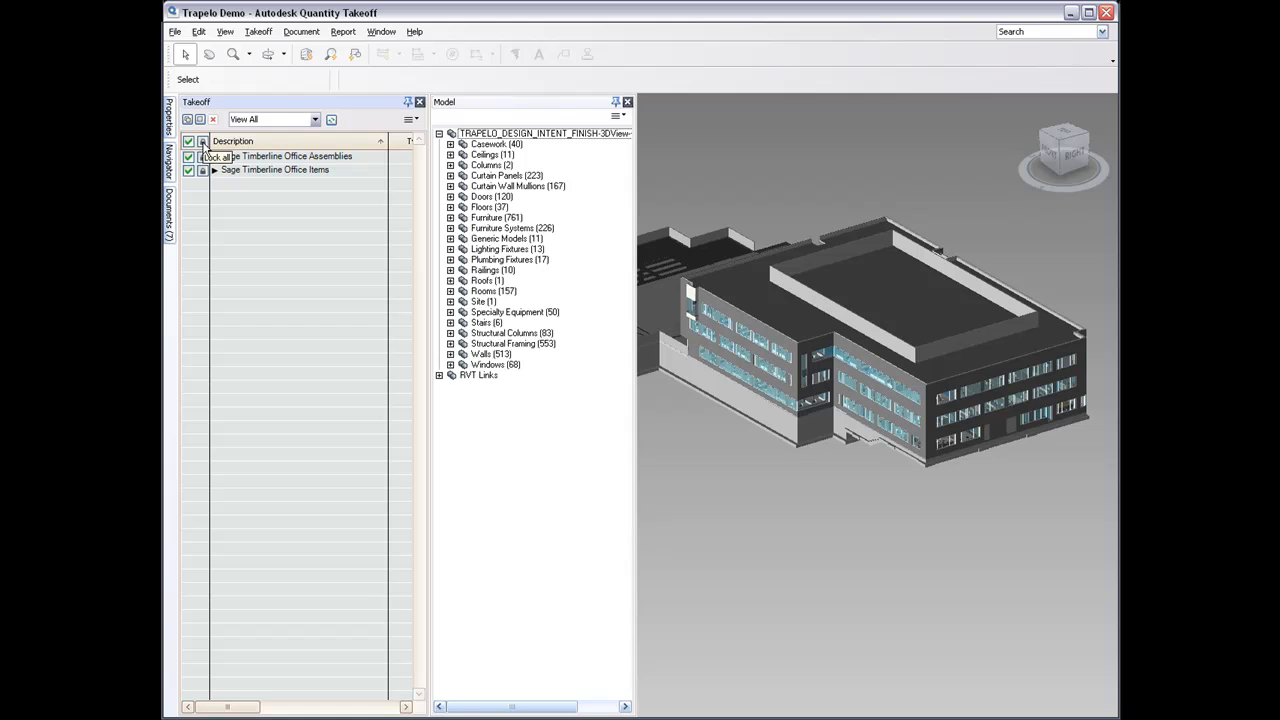
Unlock all takeoff items and hide everything in the model except the Interior - 4 1/4" Partition TYPE 10 walls.
left_click(204, 142)
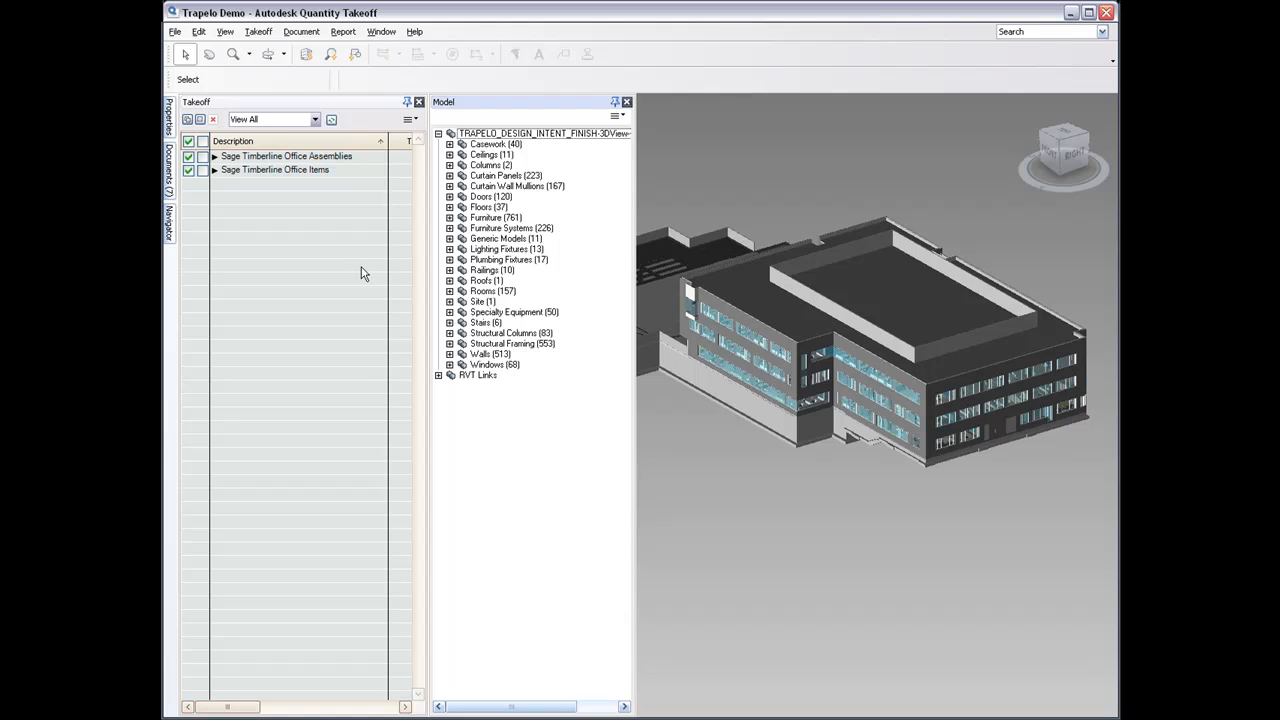
left_click(450, 355)
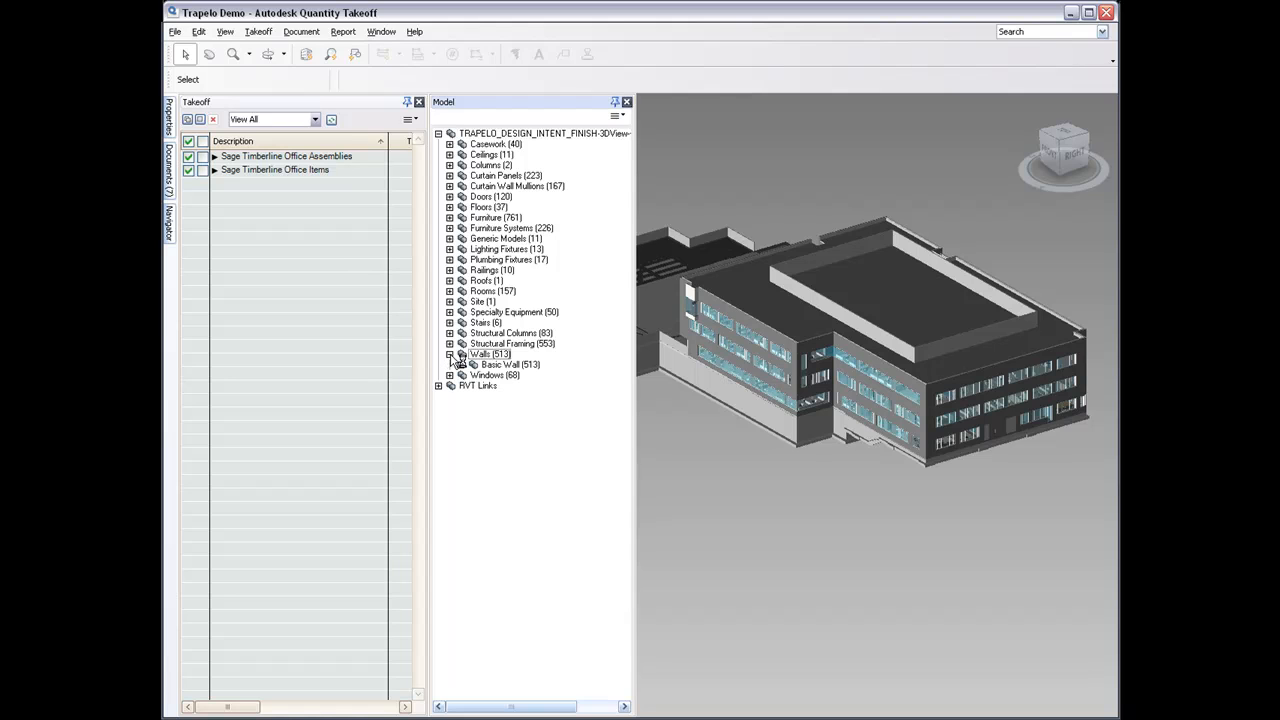
left_click(460, 365)
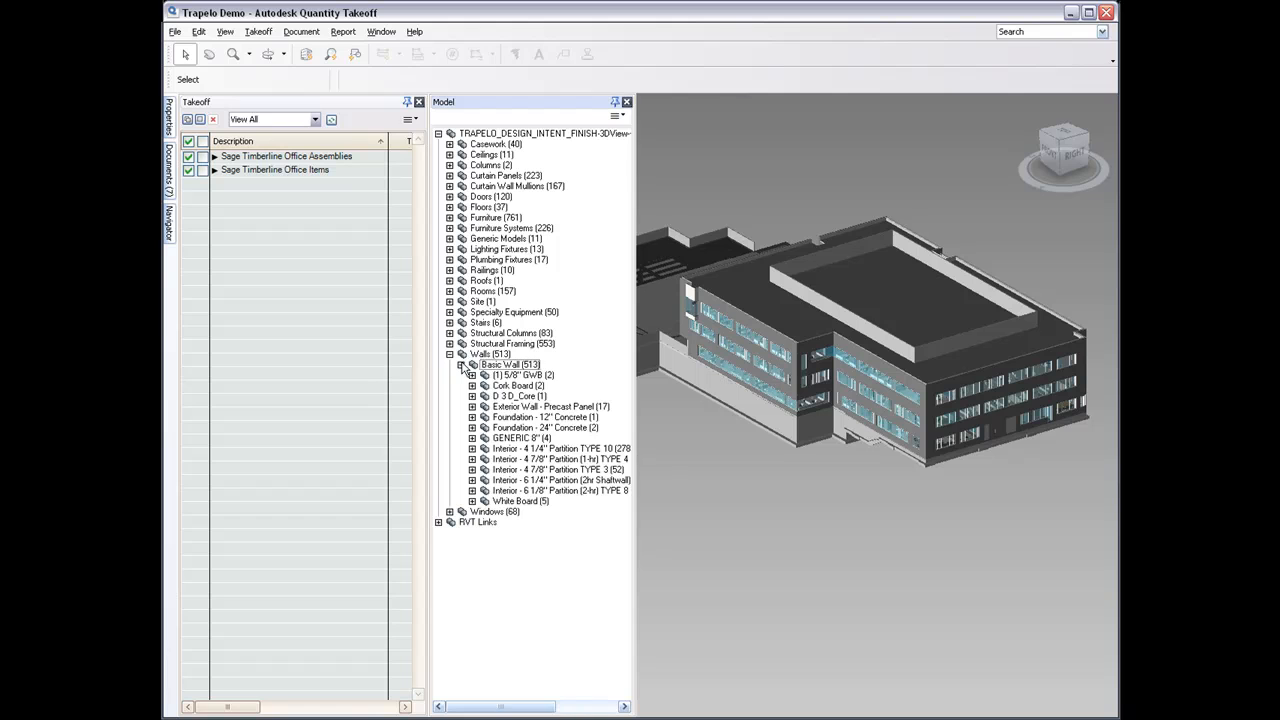
left_click(496, 450)
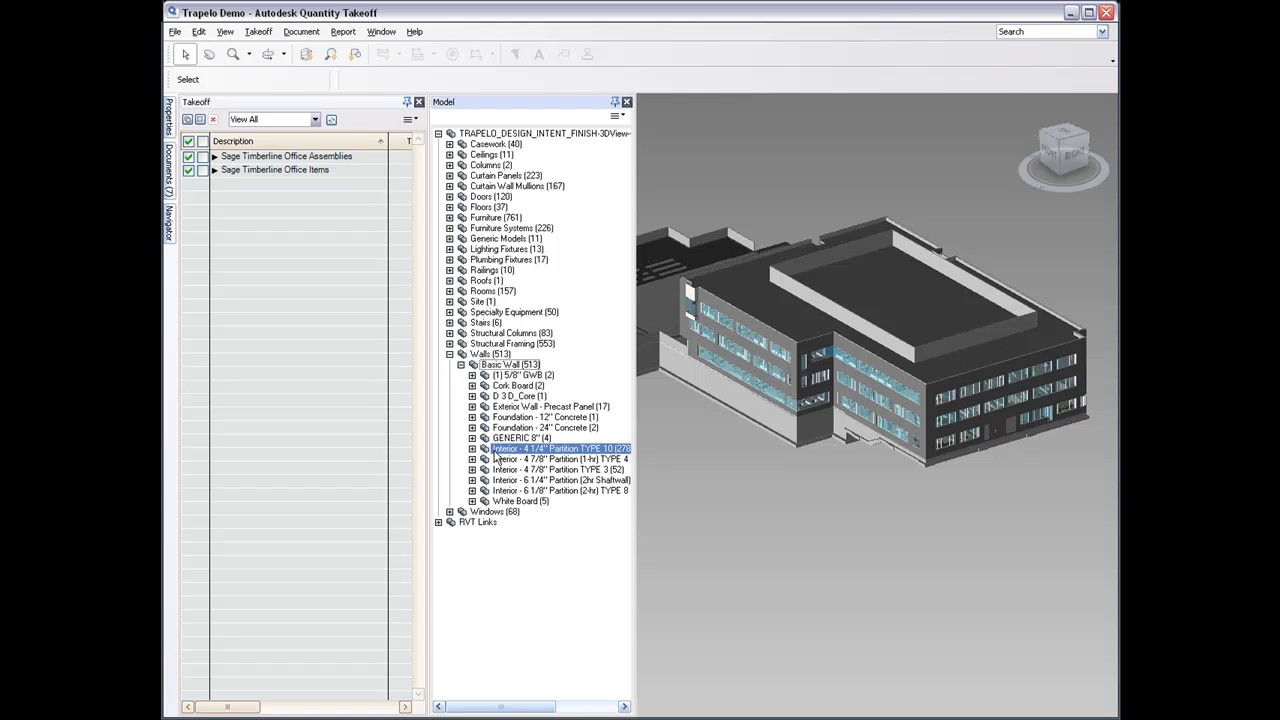
right_click(499, 455)
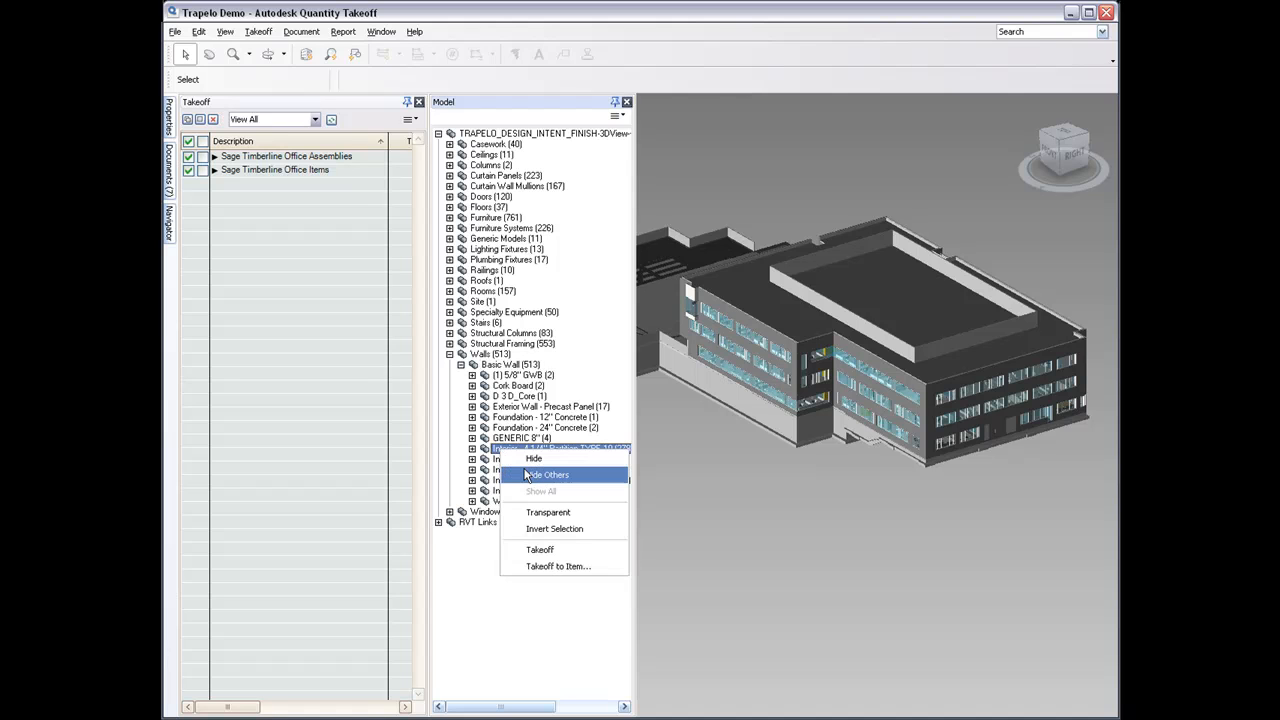
left_click(527, 475)
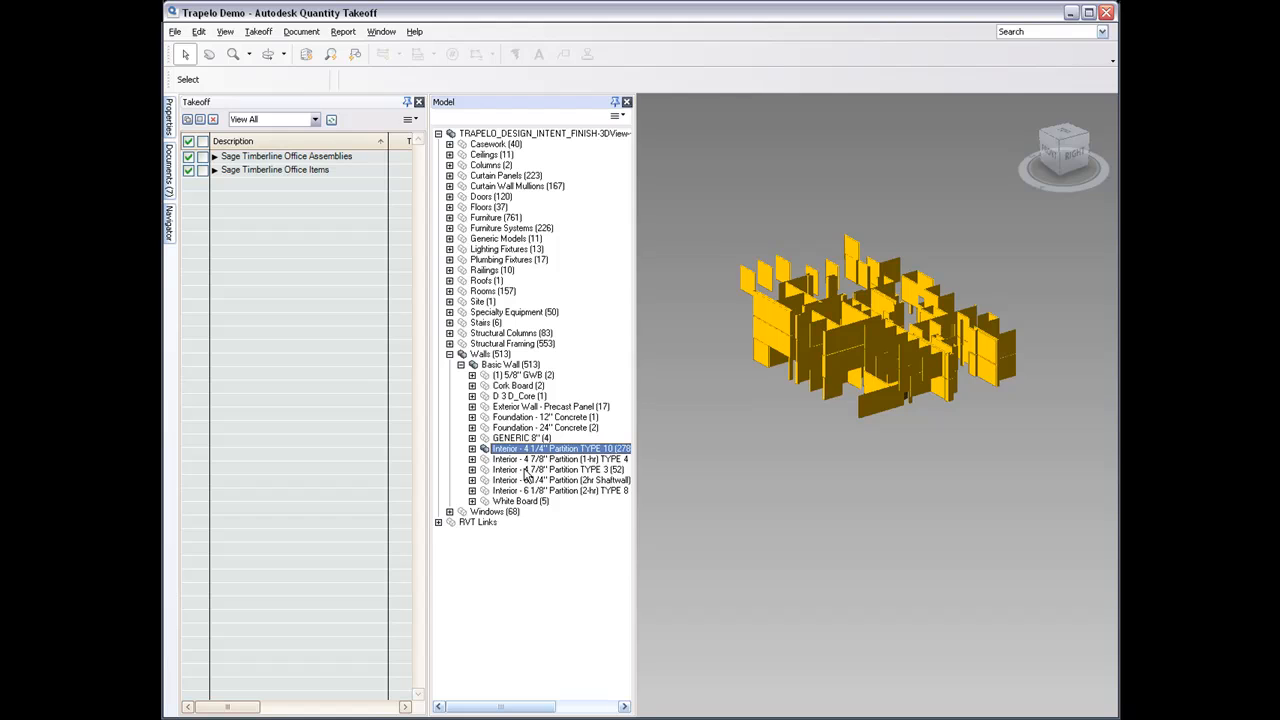
Take off the isolated TYPE 10 partition walls to the 0932s Wall - S Studs/25ga-5/8 GWB-Simple assembly under 092- STUCCO, DRYWALL, ACOUSTICAL, ETC.
right_click(531, 453)
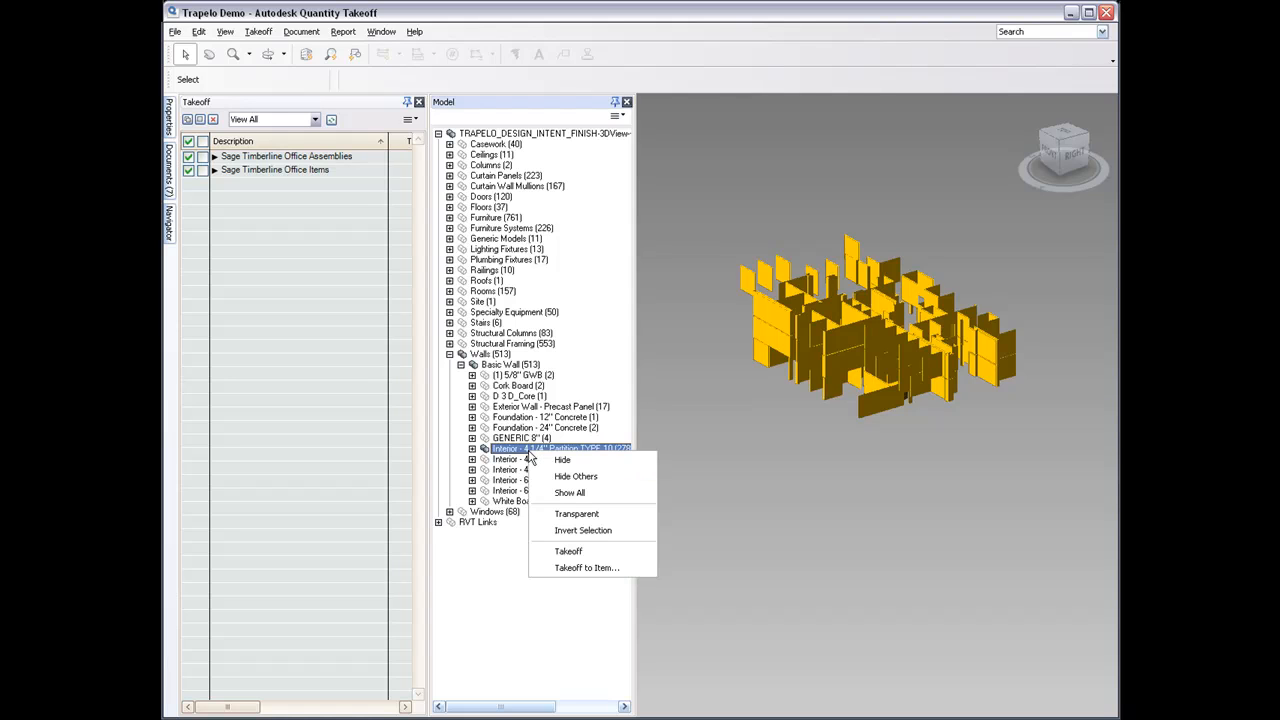
left_click(576, 569)
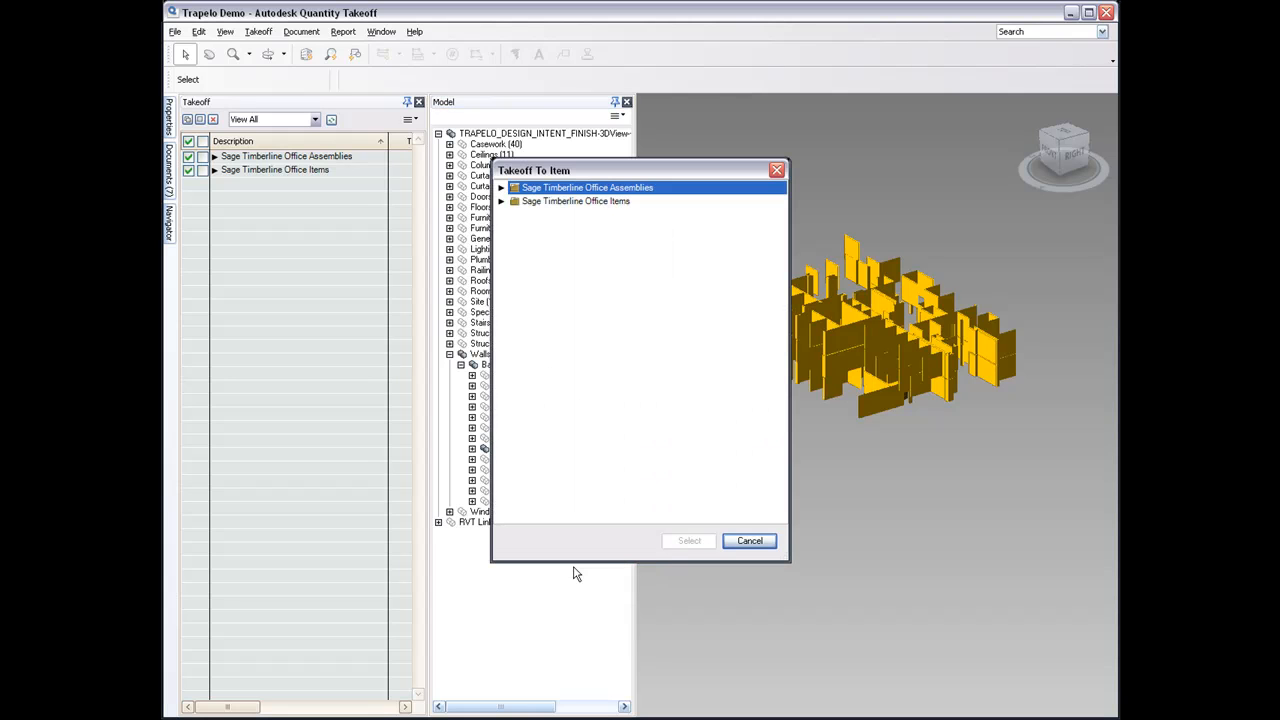
left_click(501, 187)
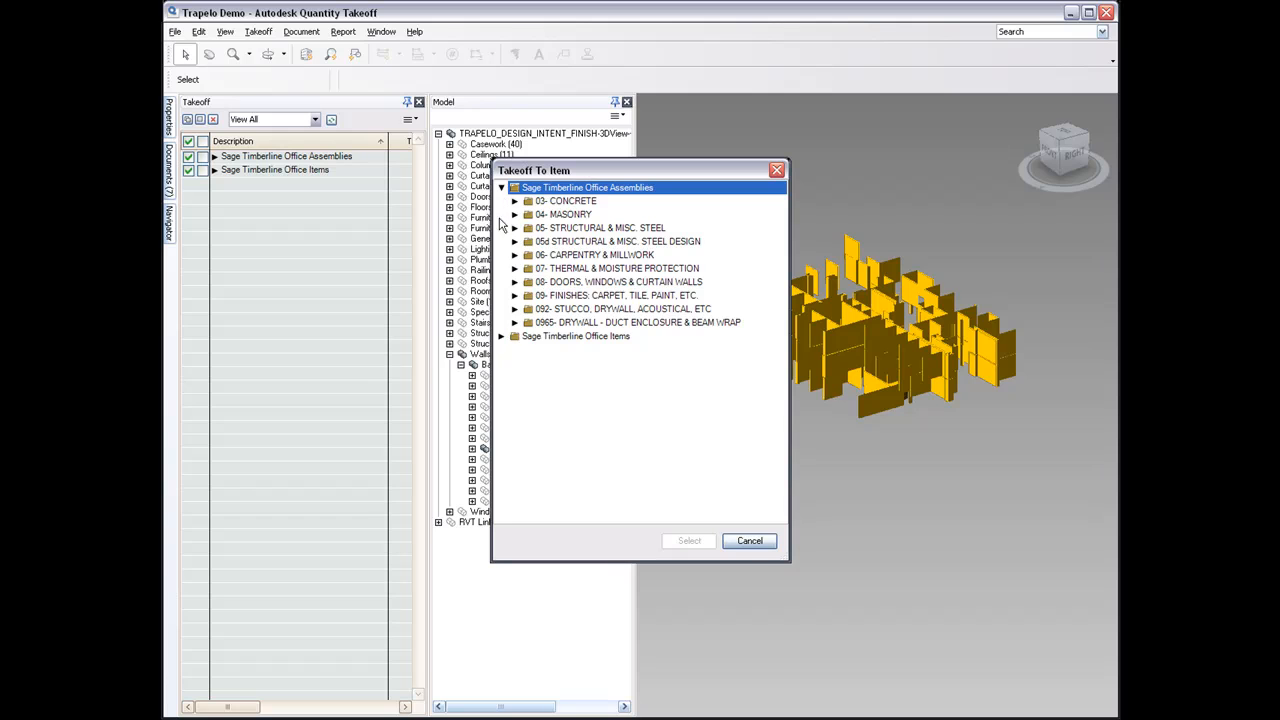
left_click(514, 310)
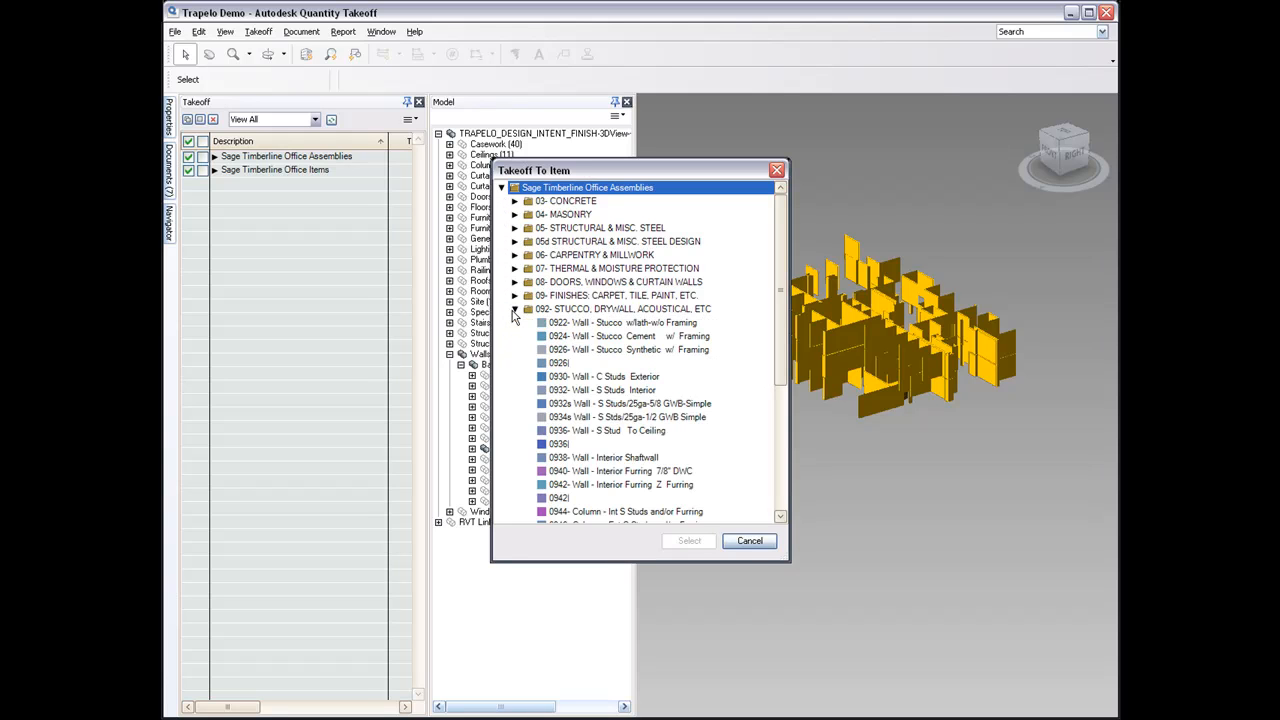
left_click(589, 404)
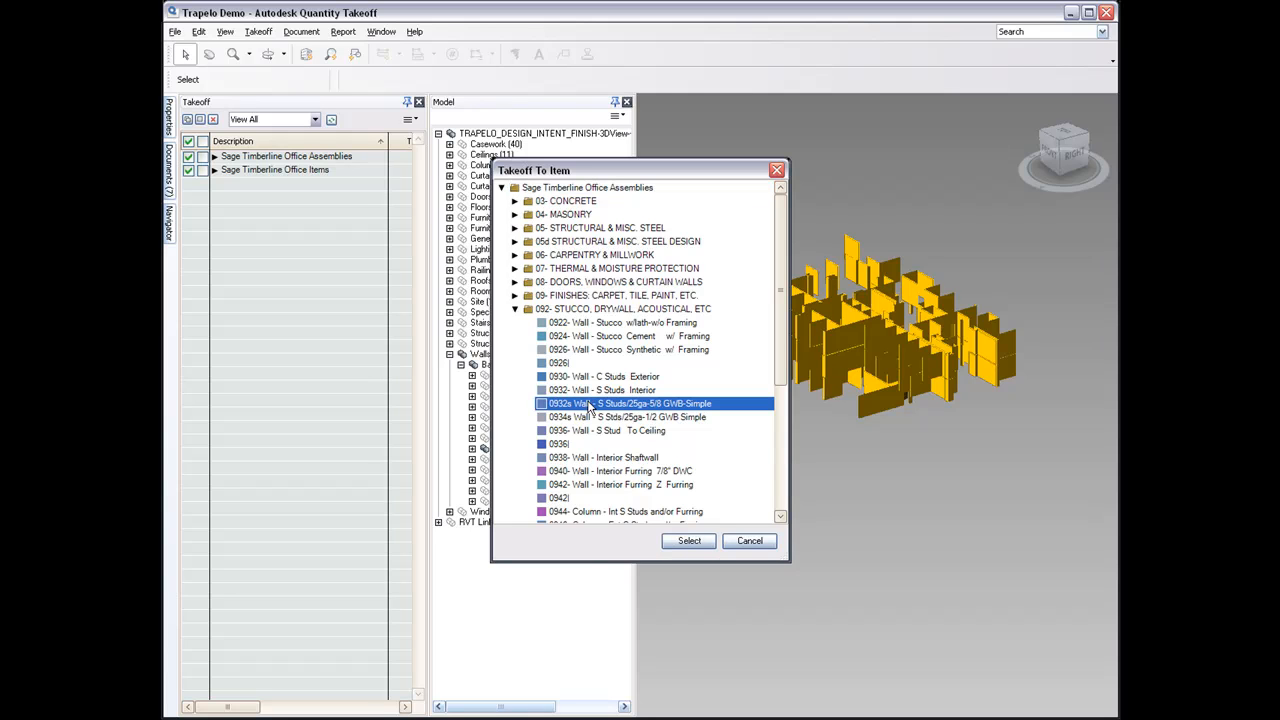
left_click(686, 544)
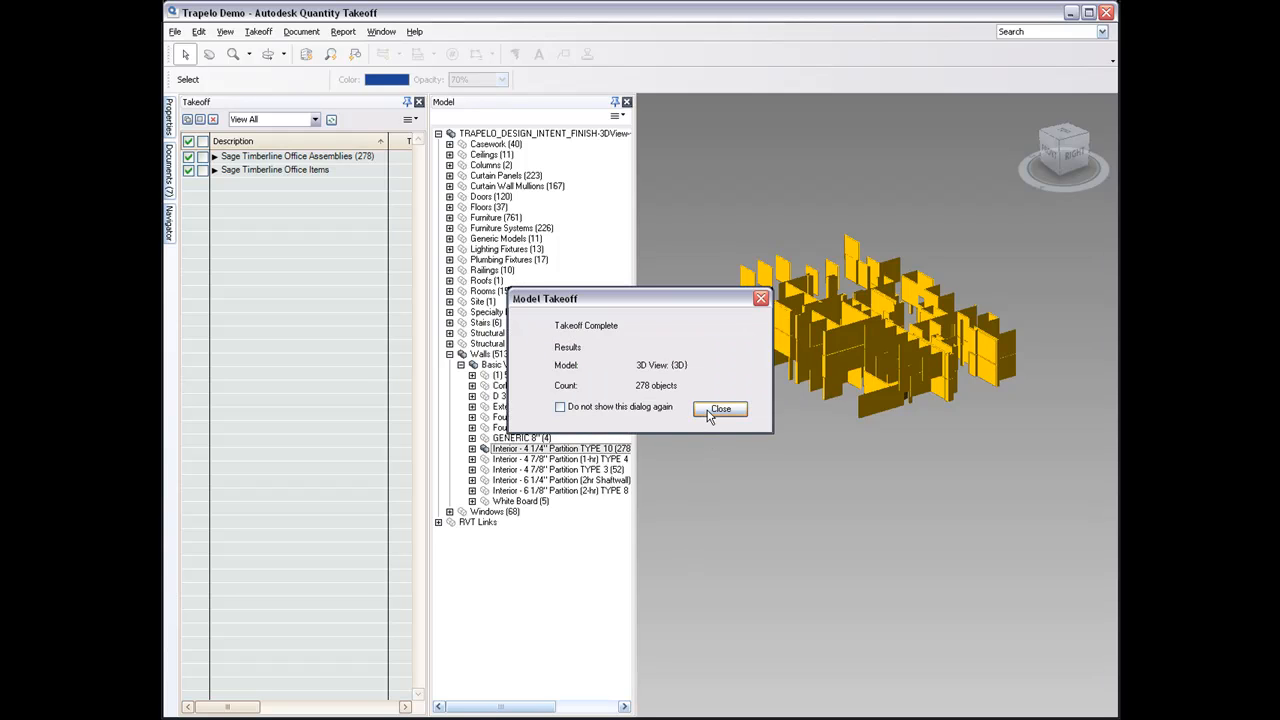
left_click(716, 410)
Expand the 092- Stucco, Drywall, Acoustical group in the takeoff list to examine the wall objects taken off.
left_click(213, 157)
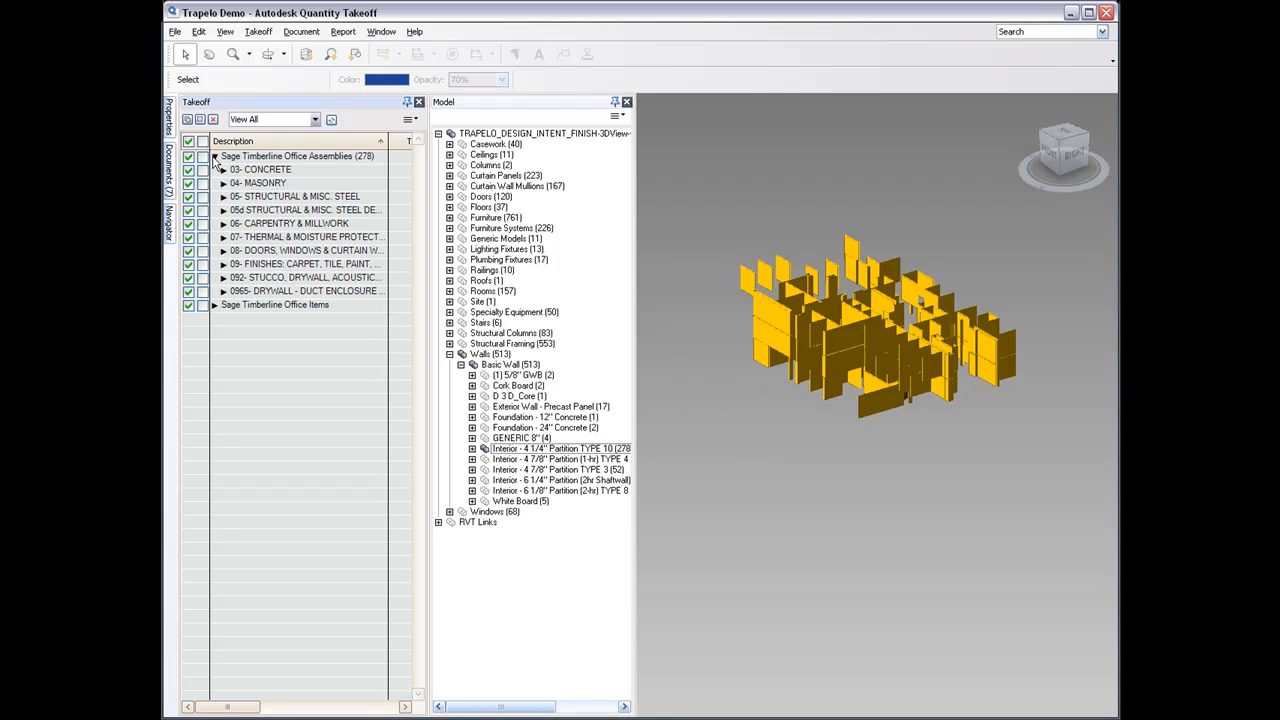
left_click(223, 277)
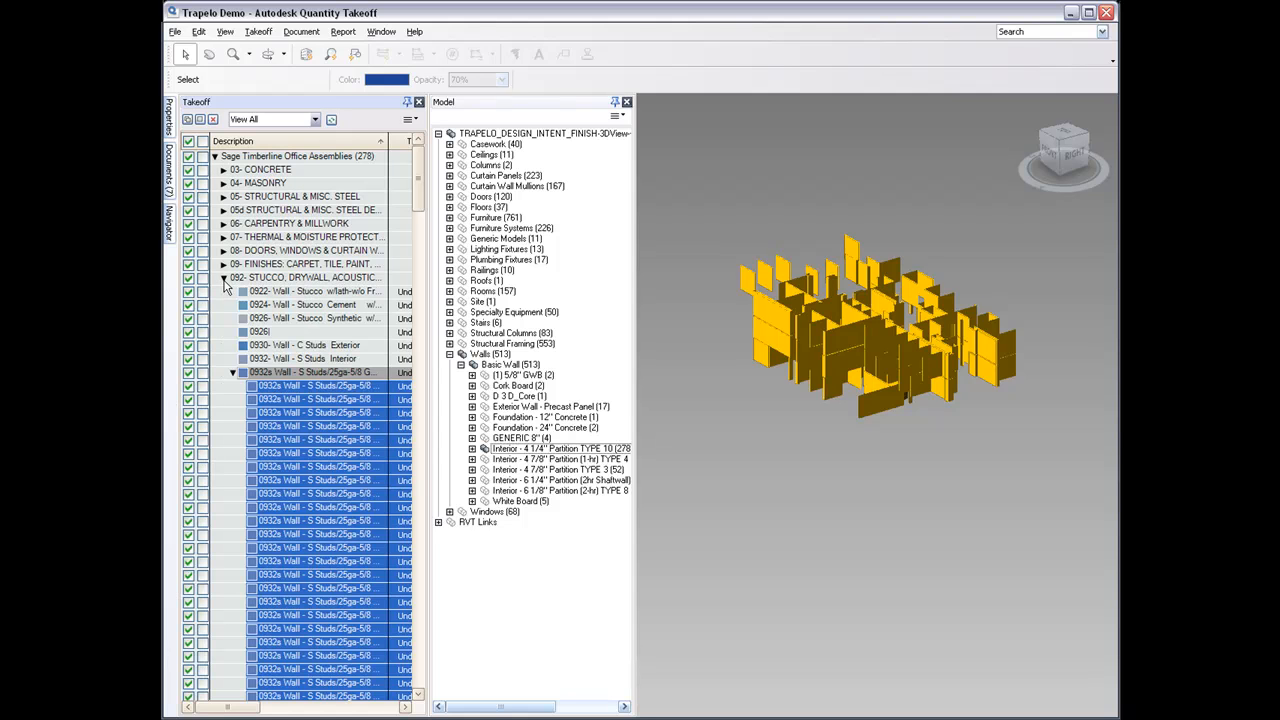
Set the takeoff type of the 0932s Wall - S Studs/25ga-5/8 GWB-Simple item to Linear in its properties.
right_click(306, 380)
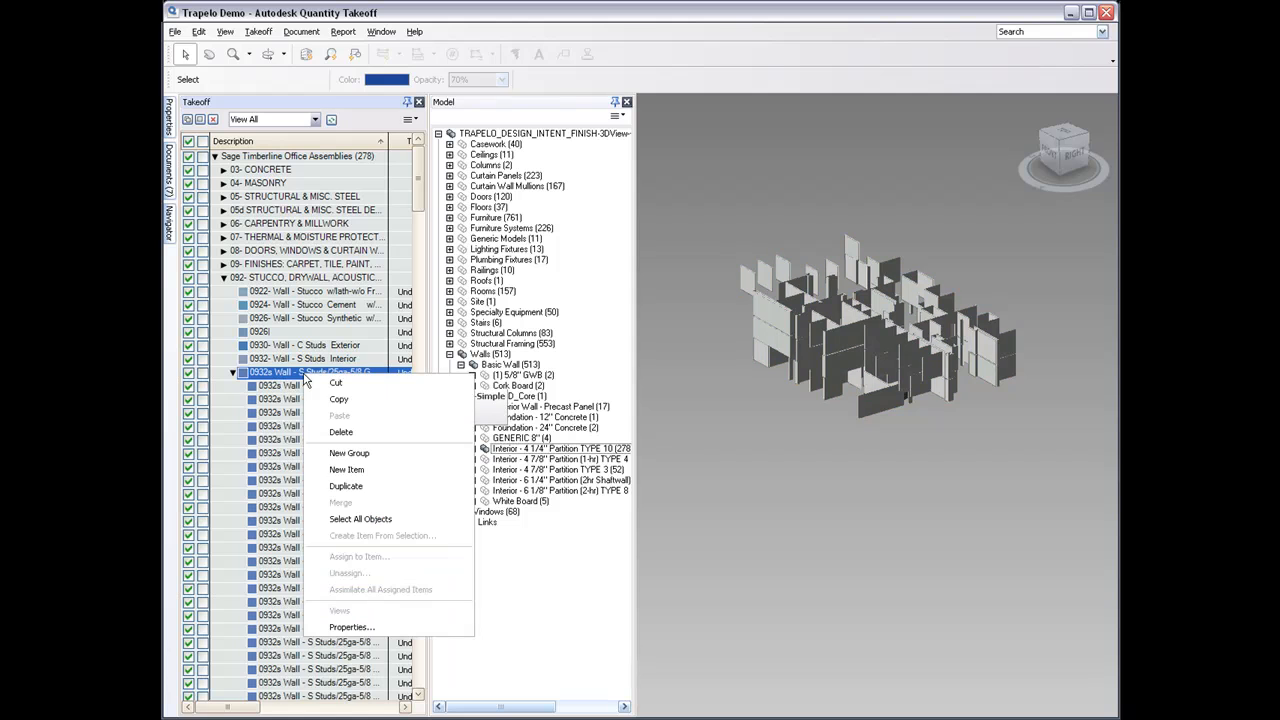
left_click(375, 628)
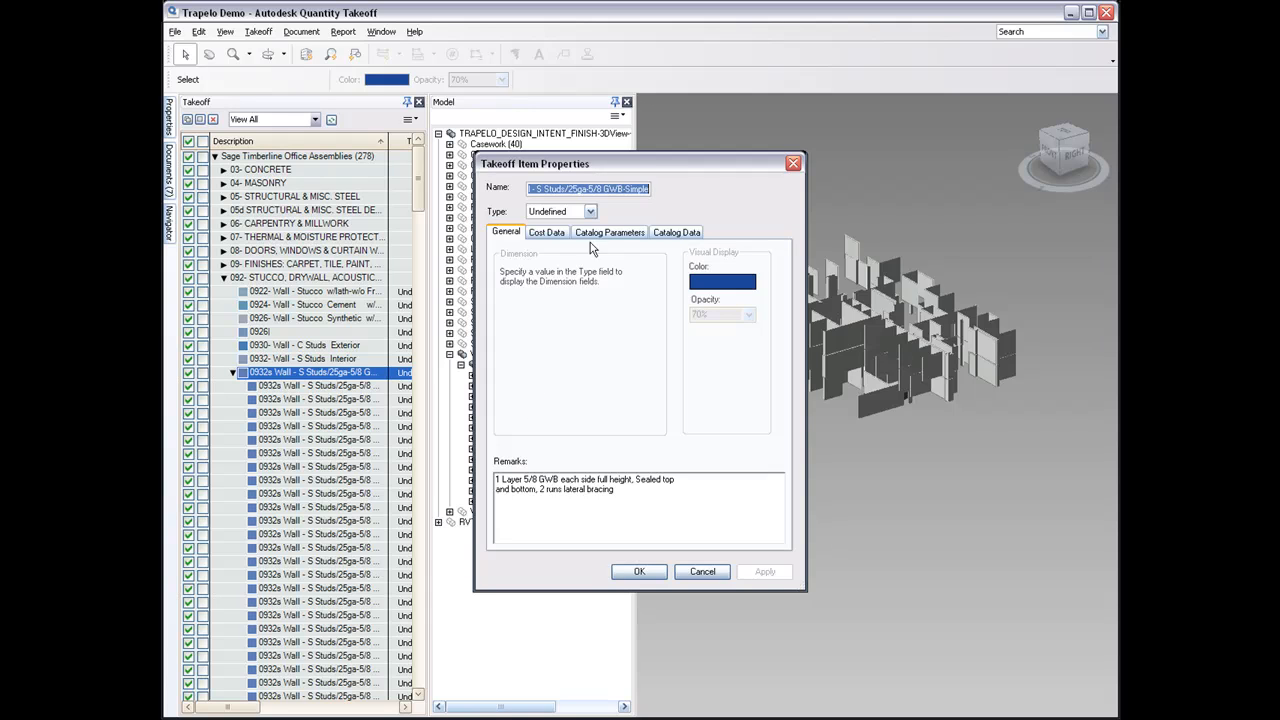
left_click(590, 213)
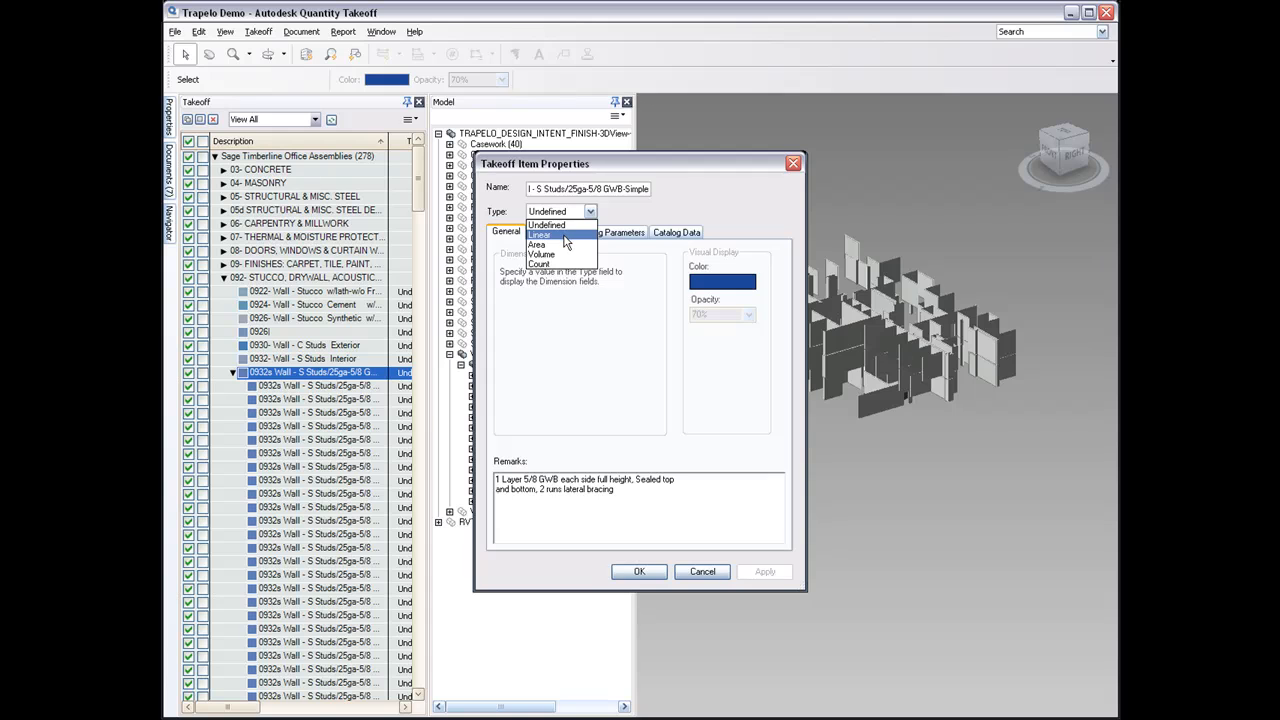
left_click(566, 237)
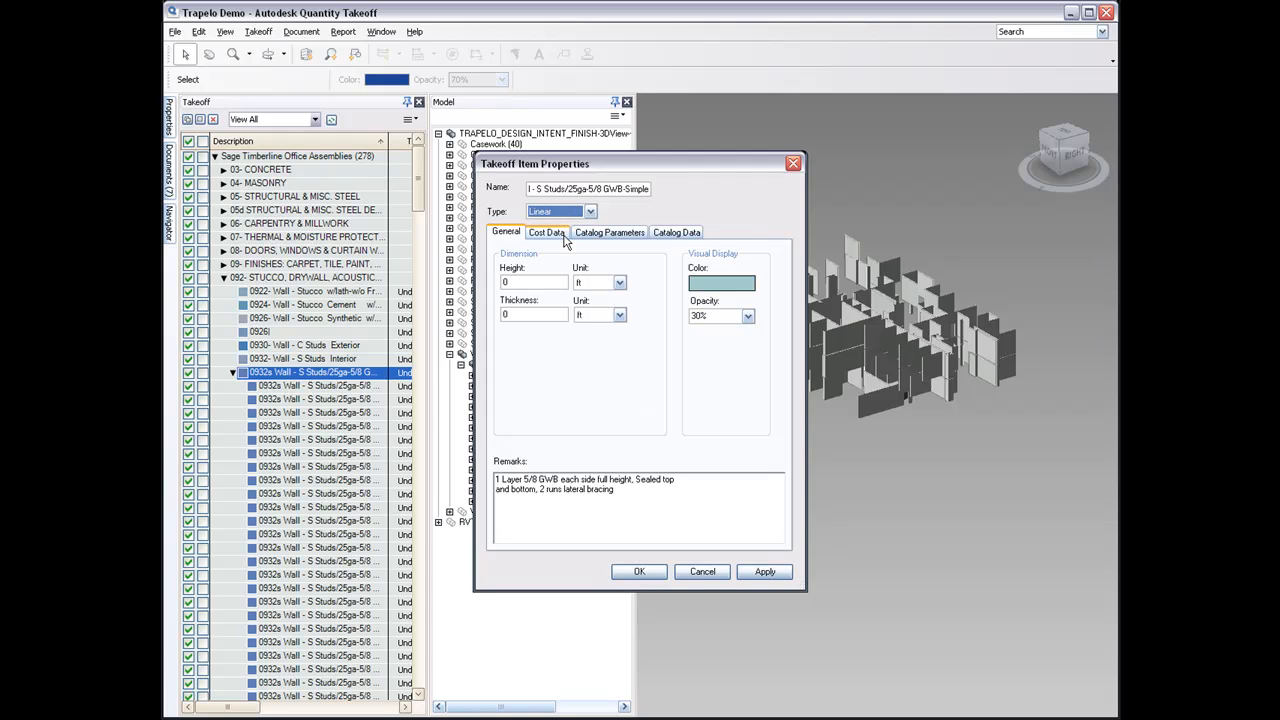
Set the formula of the item's Length LF catalog parameter to the Length quantity value.
left_click(645, 236)
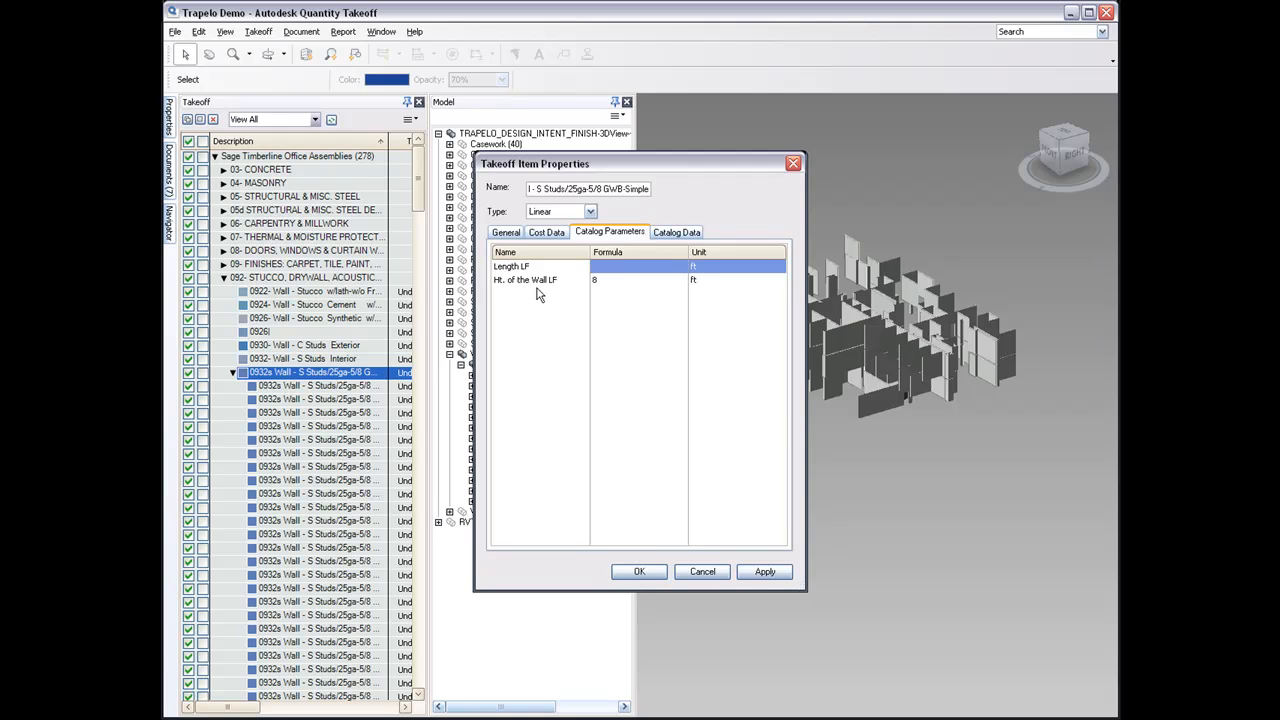
double_click(623, 270)
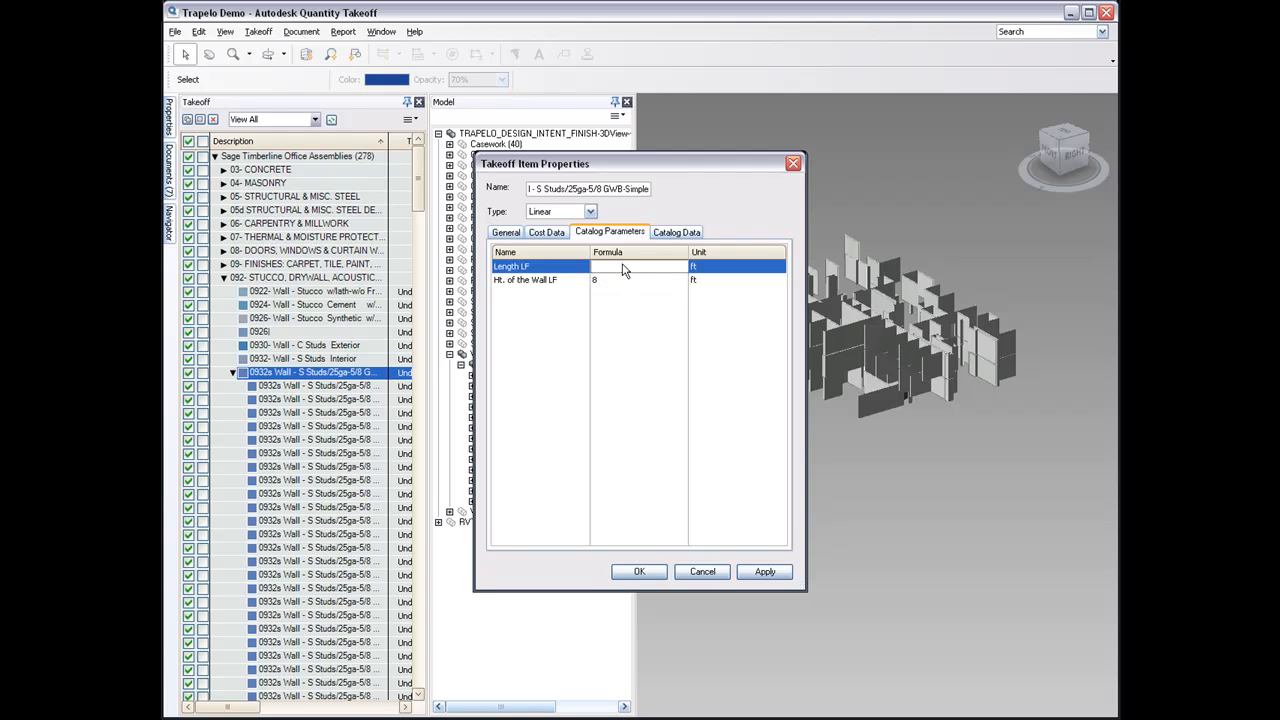
left_click(525, 120)
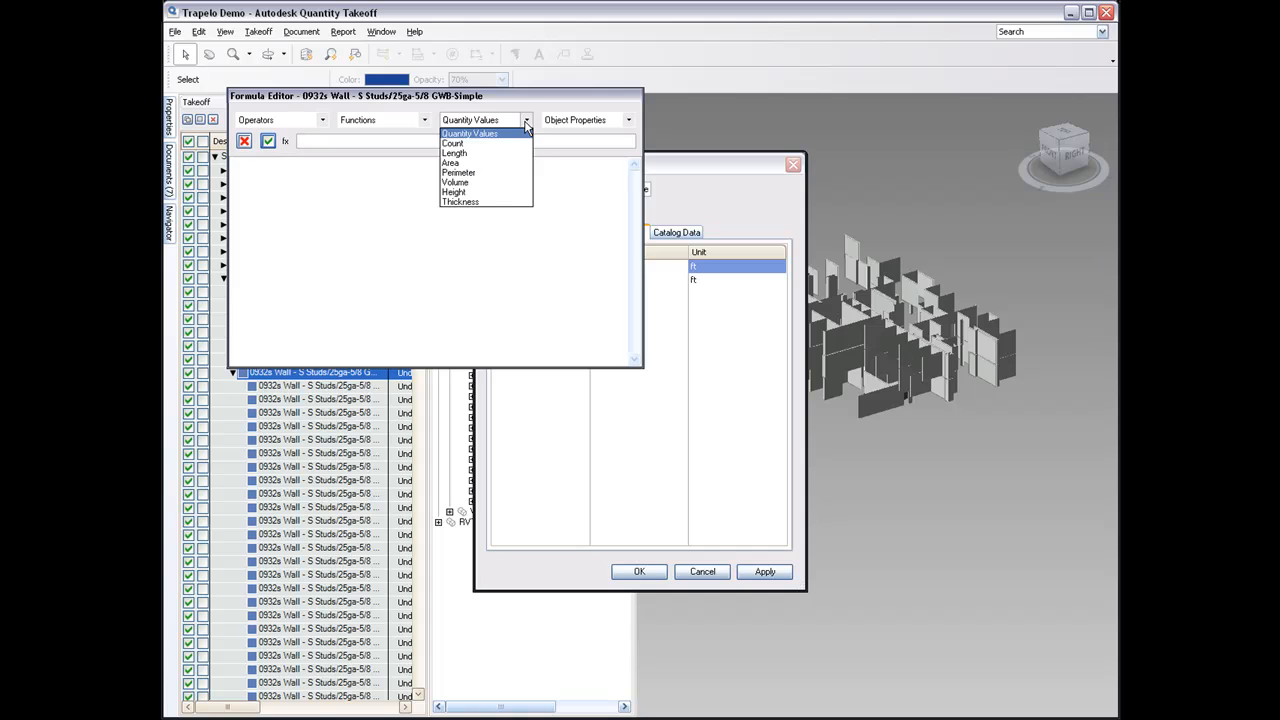
left_click(479, 154)
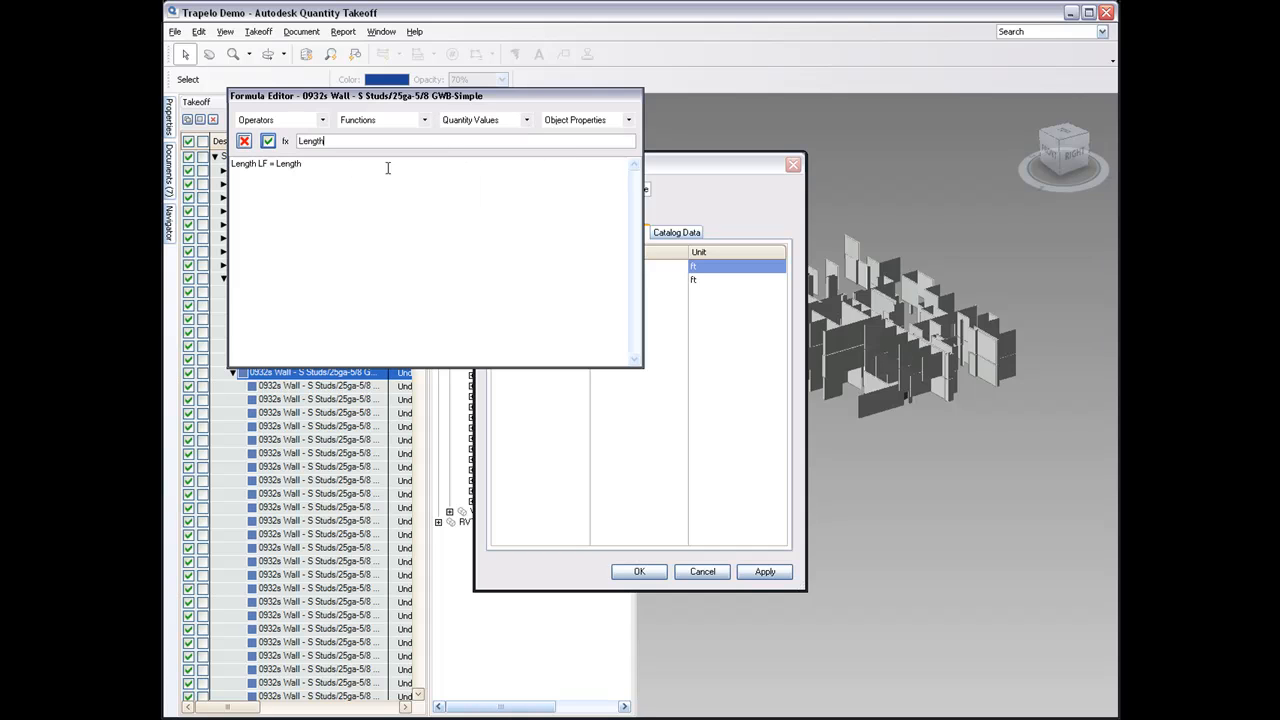
left_click(268, 141)
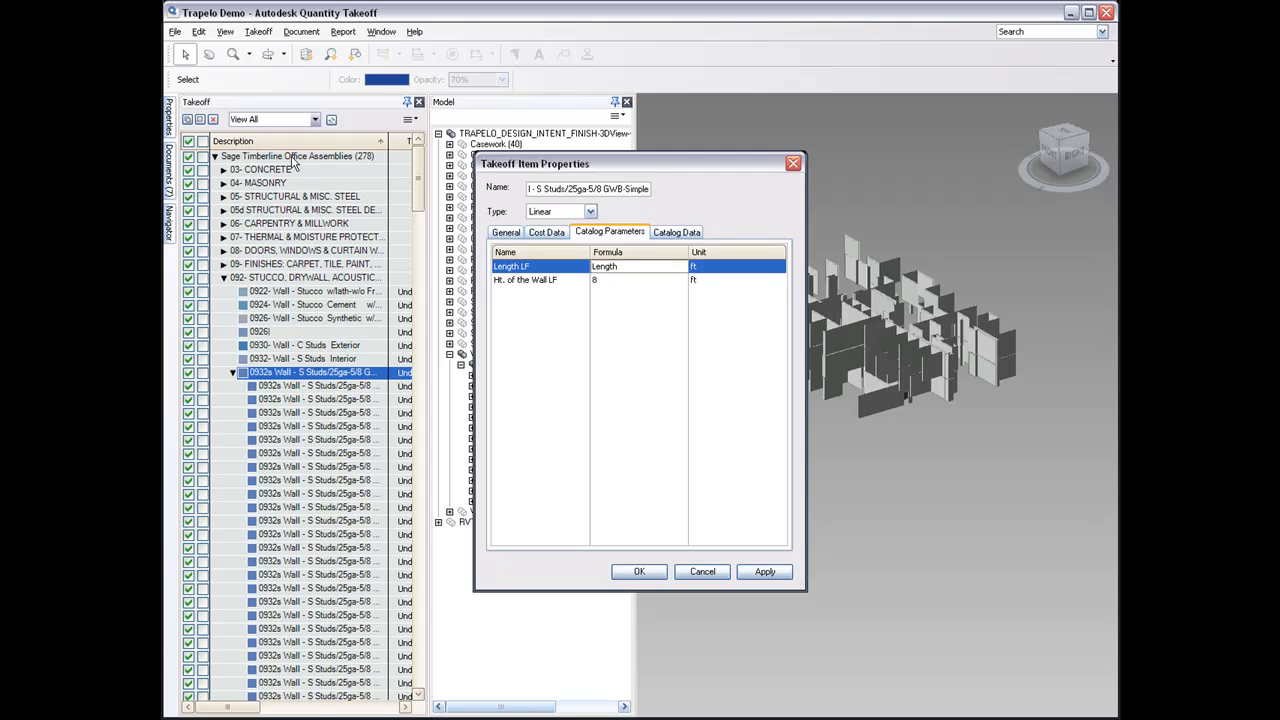
Set the formula of the Ht. of the Wall LF catalog parameter to the Height quantity value and apply the item properties.
double_click(612, 281)
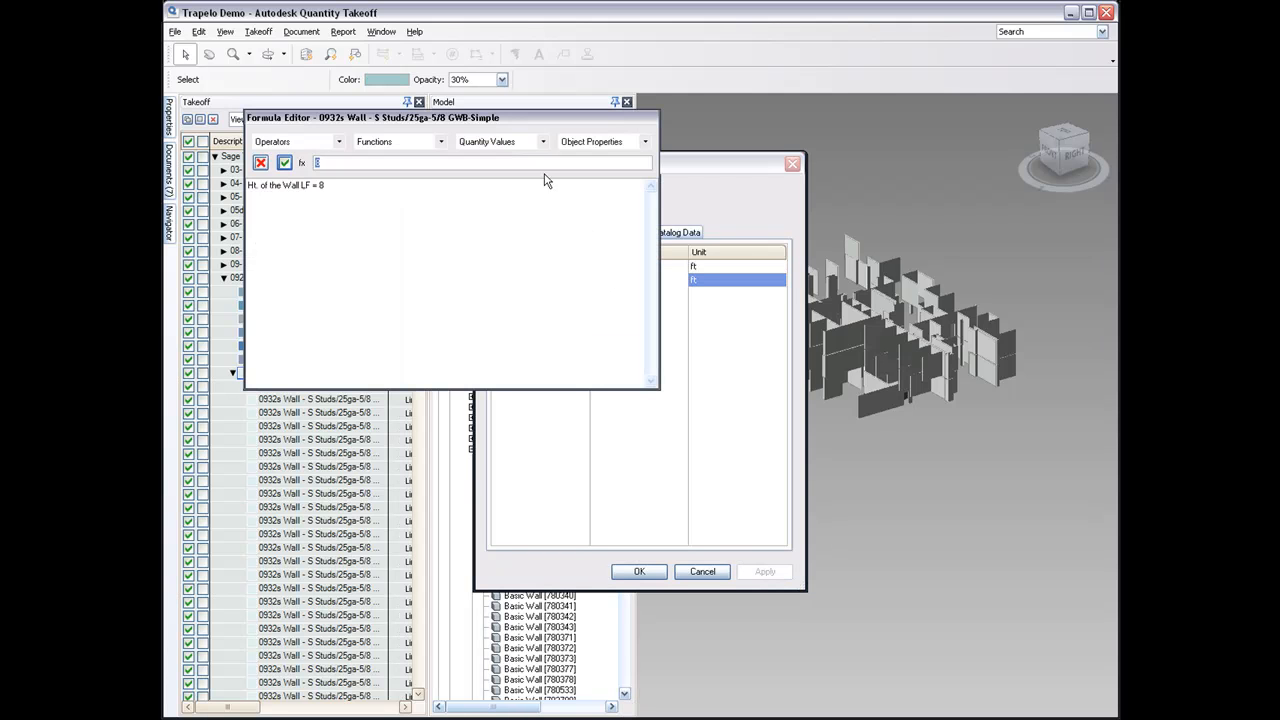
left_click(543, 145)
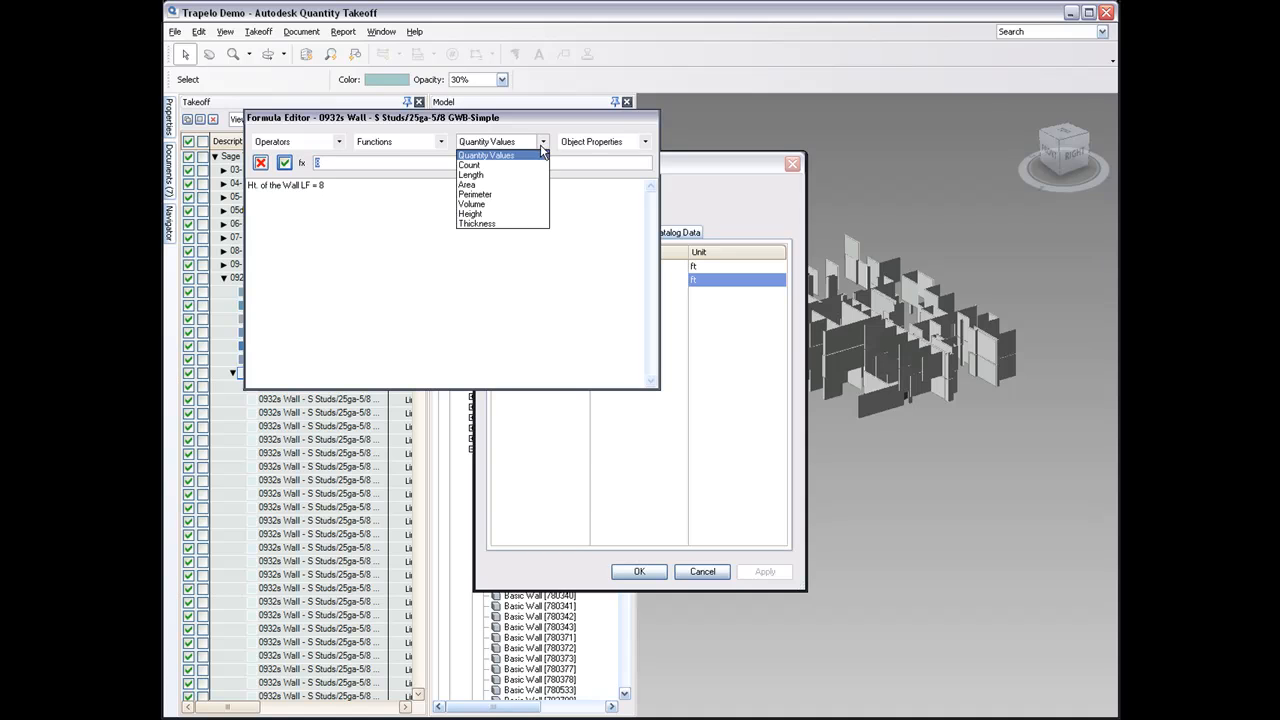
left_click(496, 211)
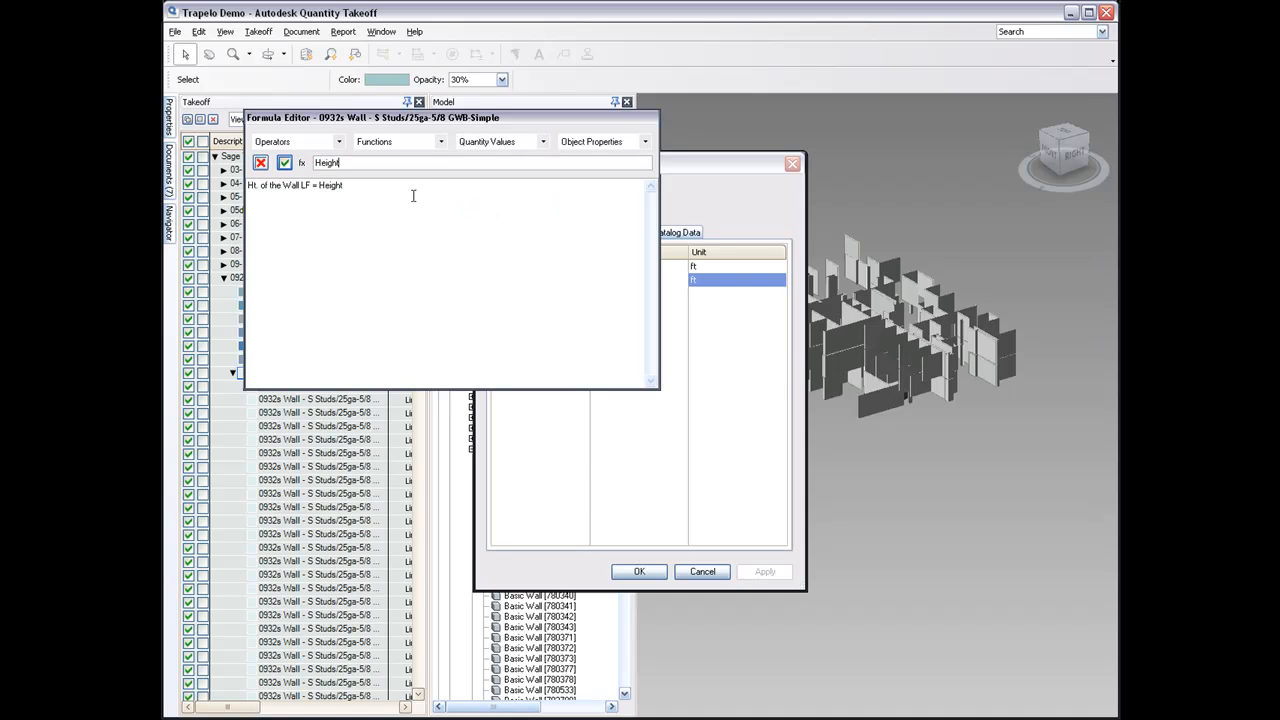
left_click(285, 164)
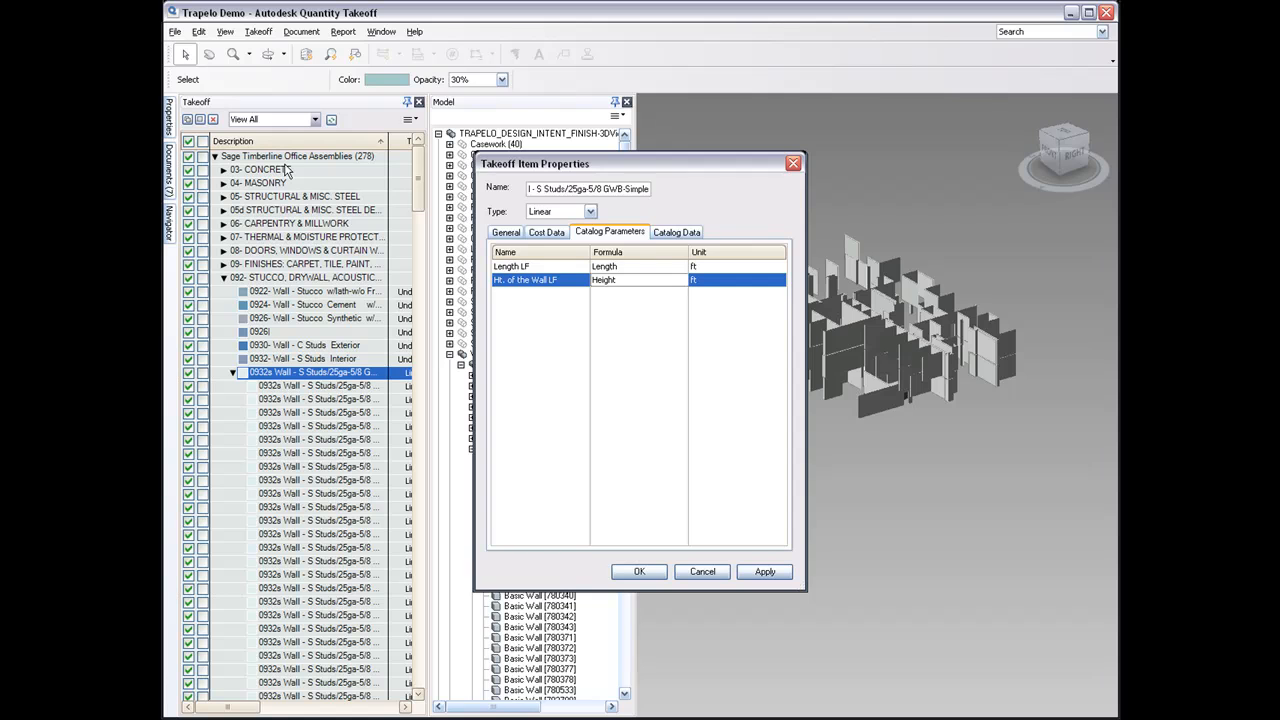
left_click(760, 572)
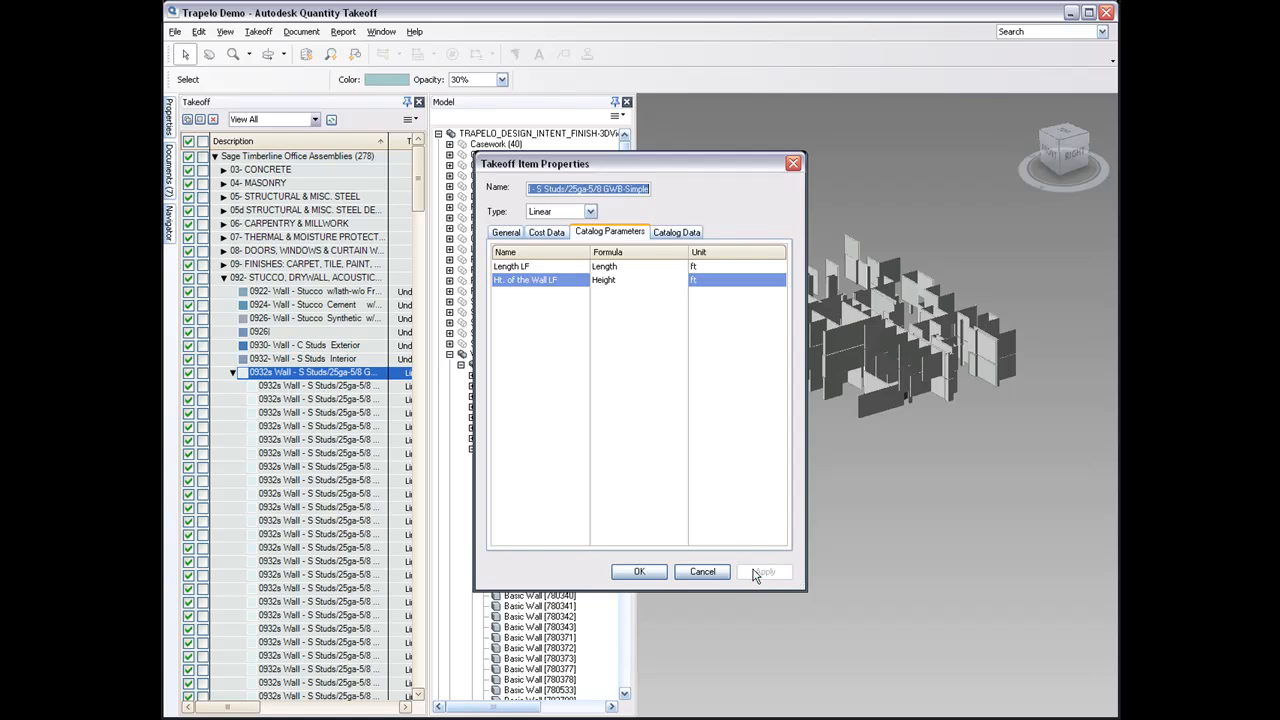
left_click(650, 577)
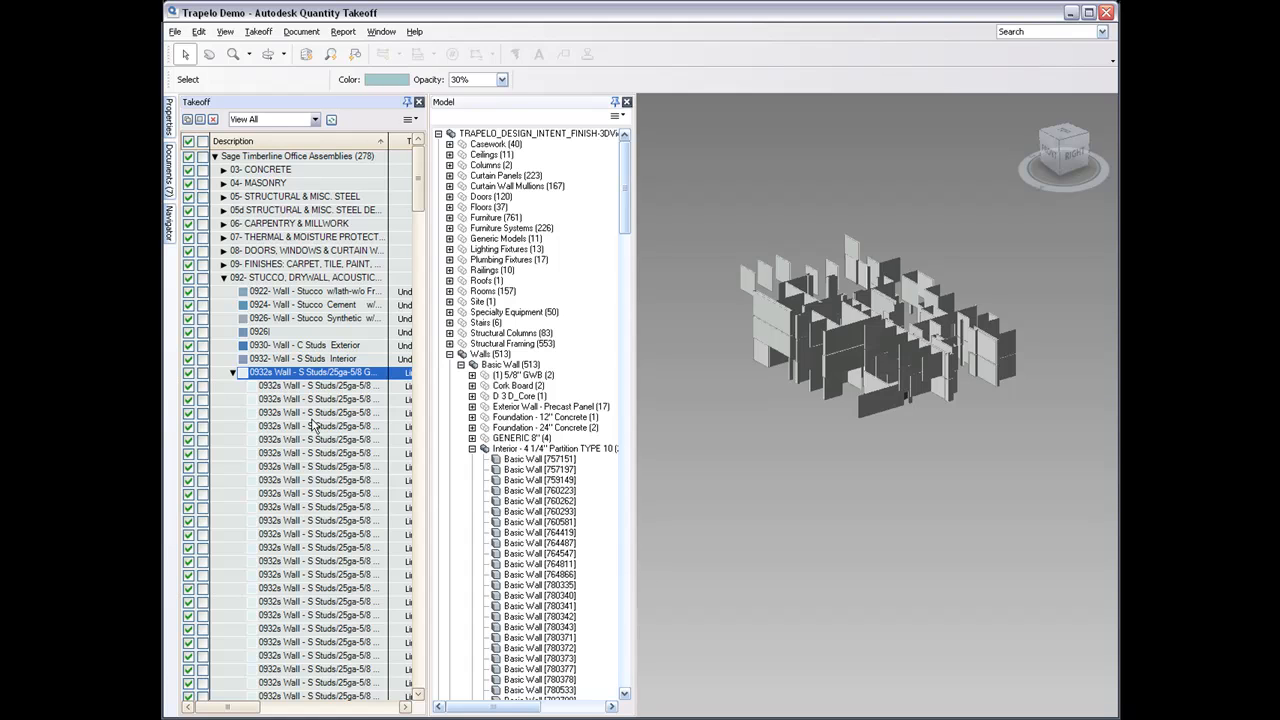
Examine the dimension values and mappings of the first wall object taken off under the 0932s item.
left_click(280, 388)
right_click(280, 388)
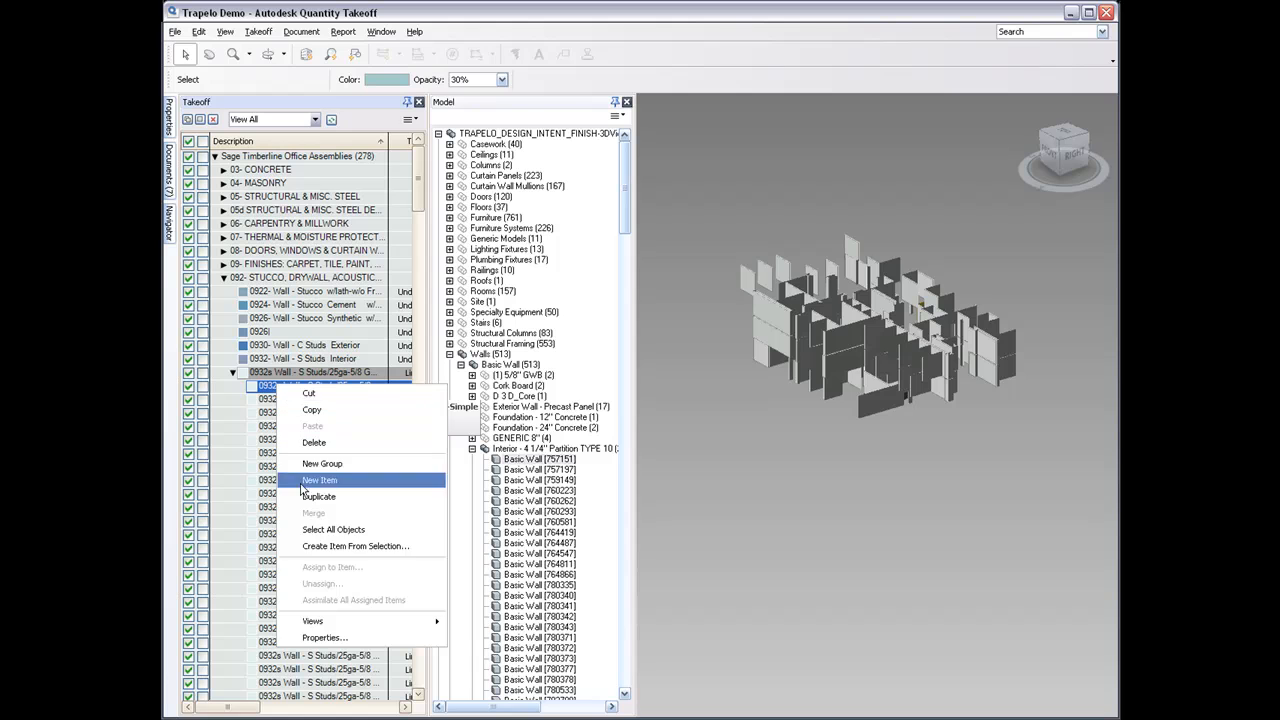
left_click(320, 639)
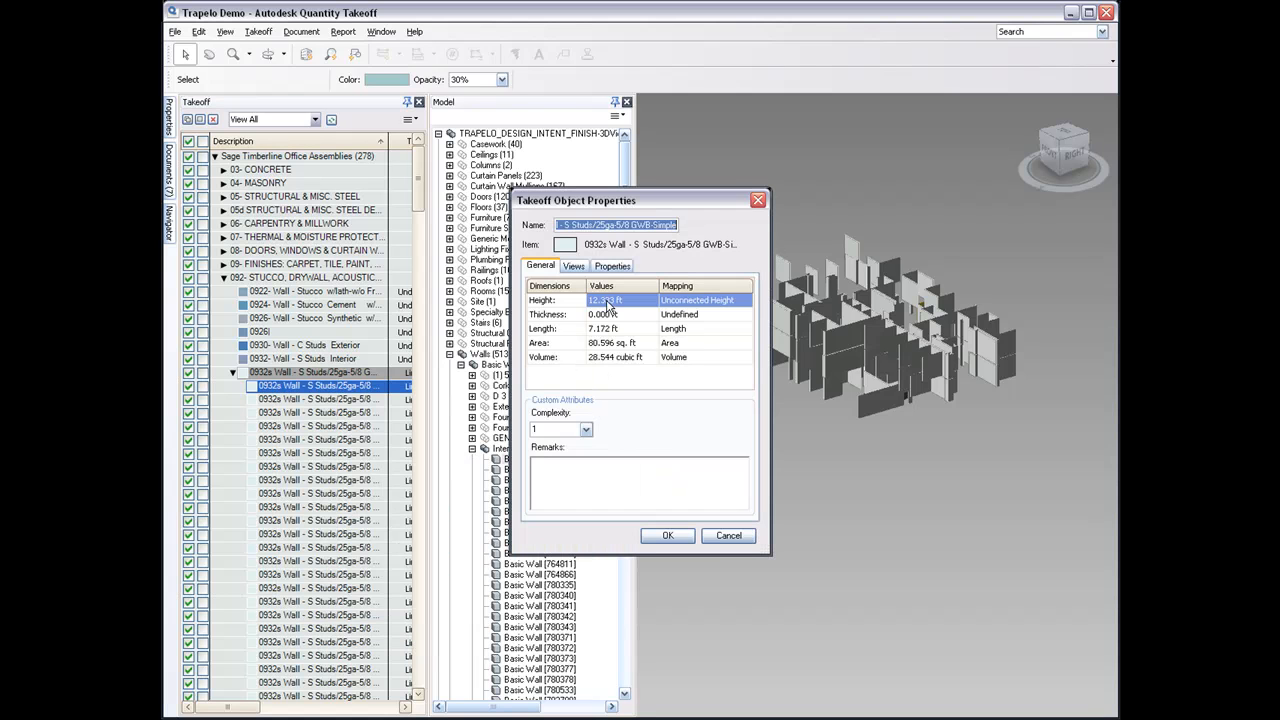
left_click(664, 536)
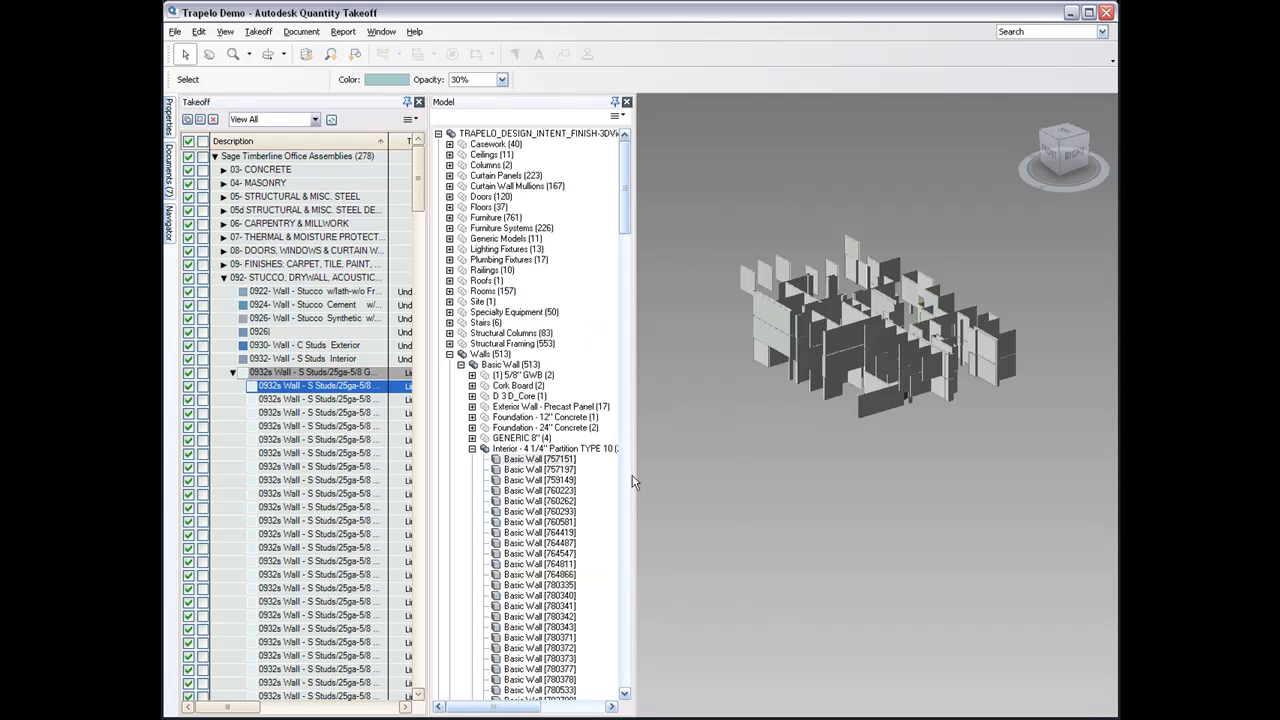
Export the quantities of all sheets to the Ext Commercial GC folder as a Sage Timberline Office 9.6 Estimate (*.pee) named Trapelo Demo.
left_click(175, 32)
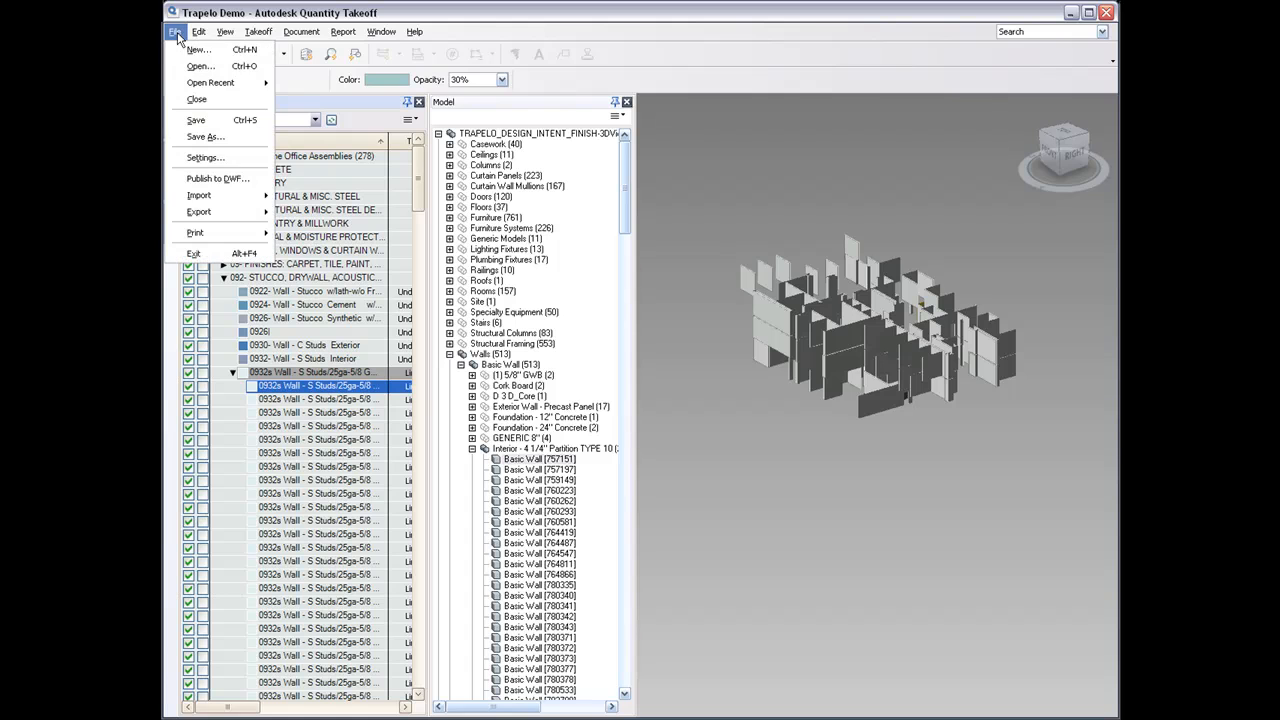
mouse_move(199, 213)
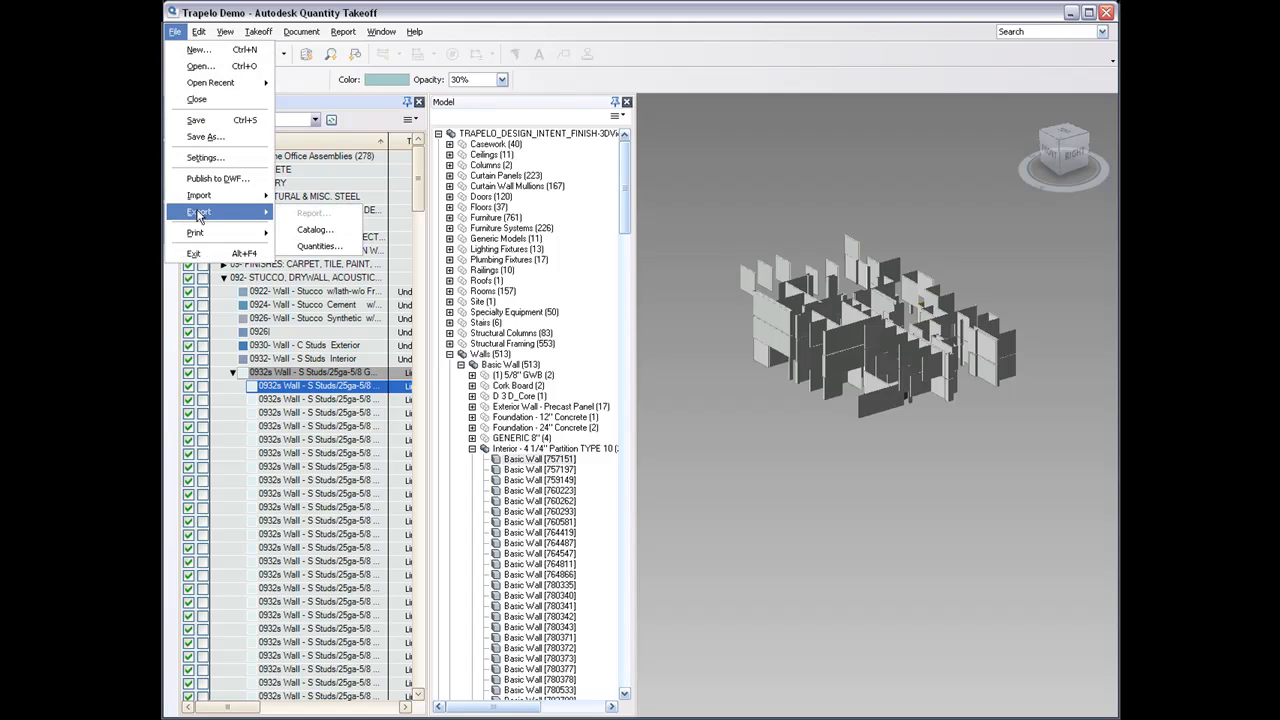
left_click(290, 247)
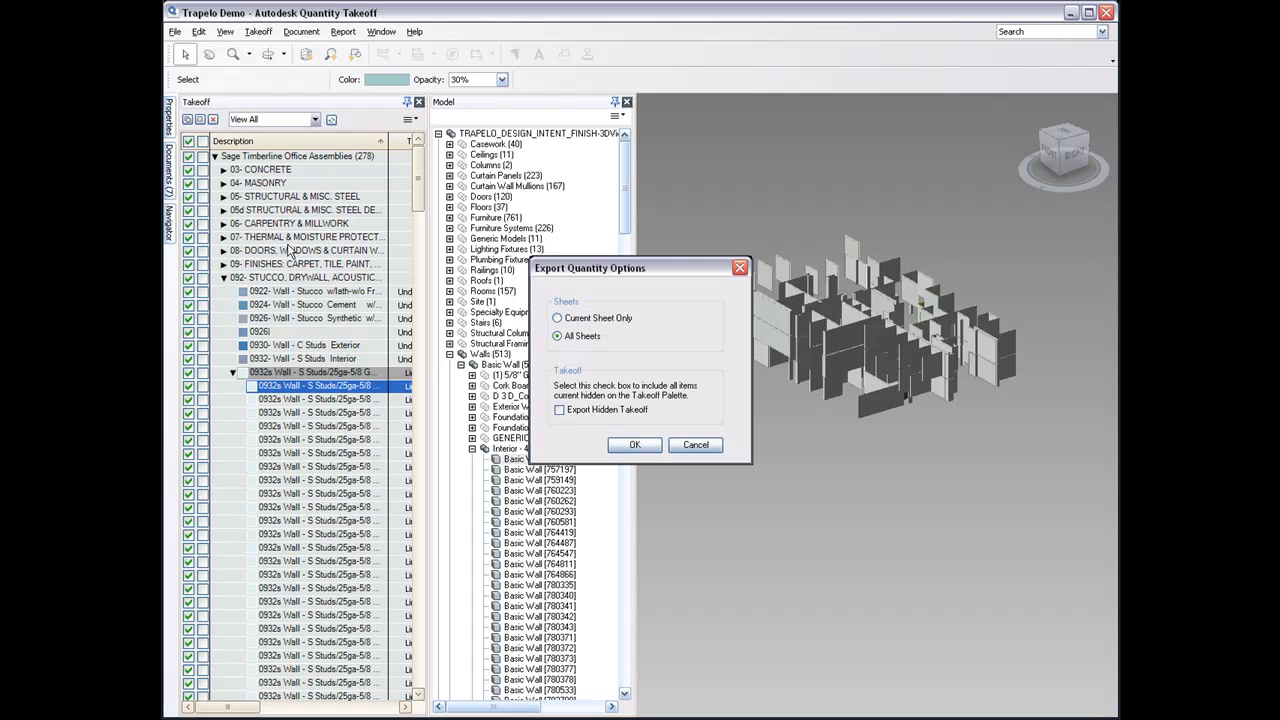
left_click(630, 446)
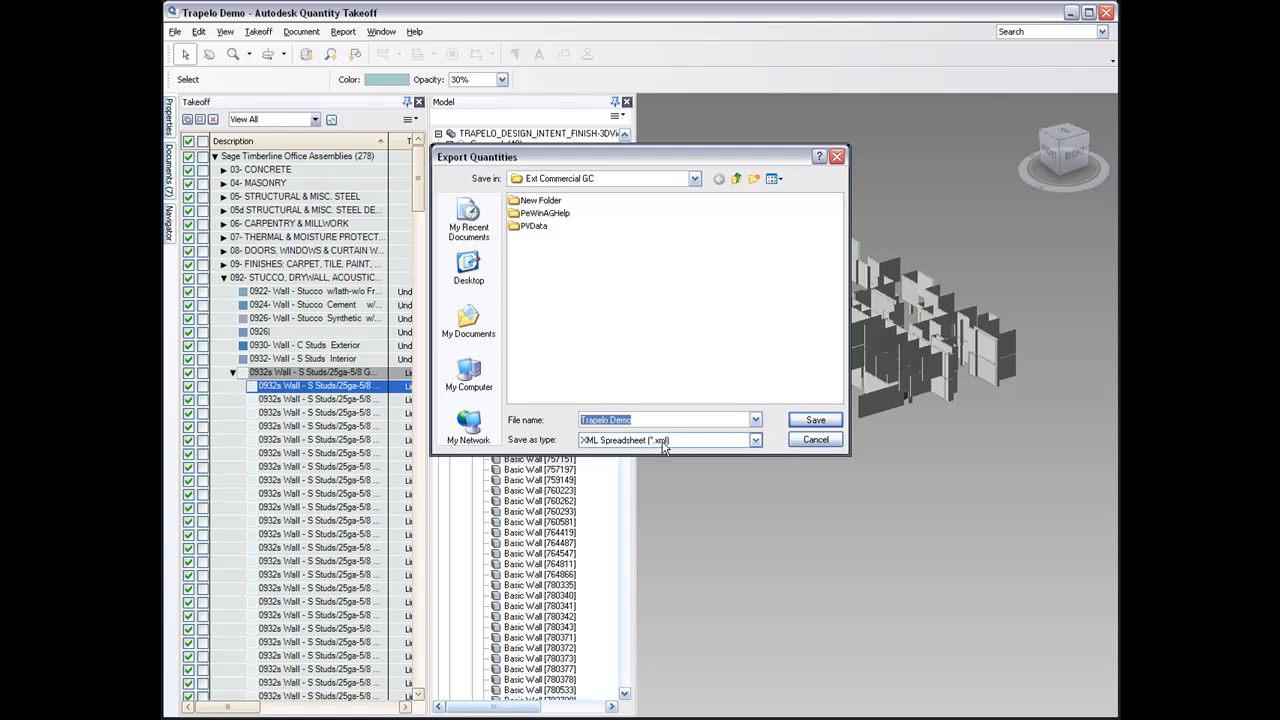
left_click(756, 441)
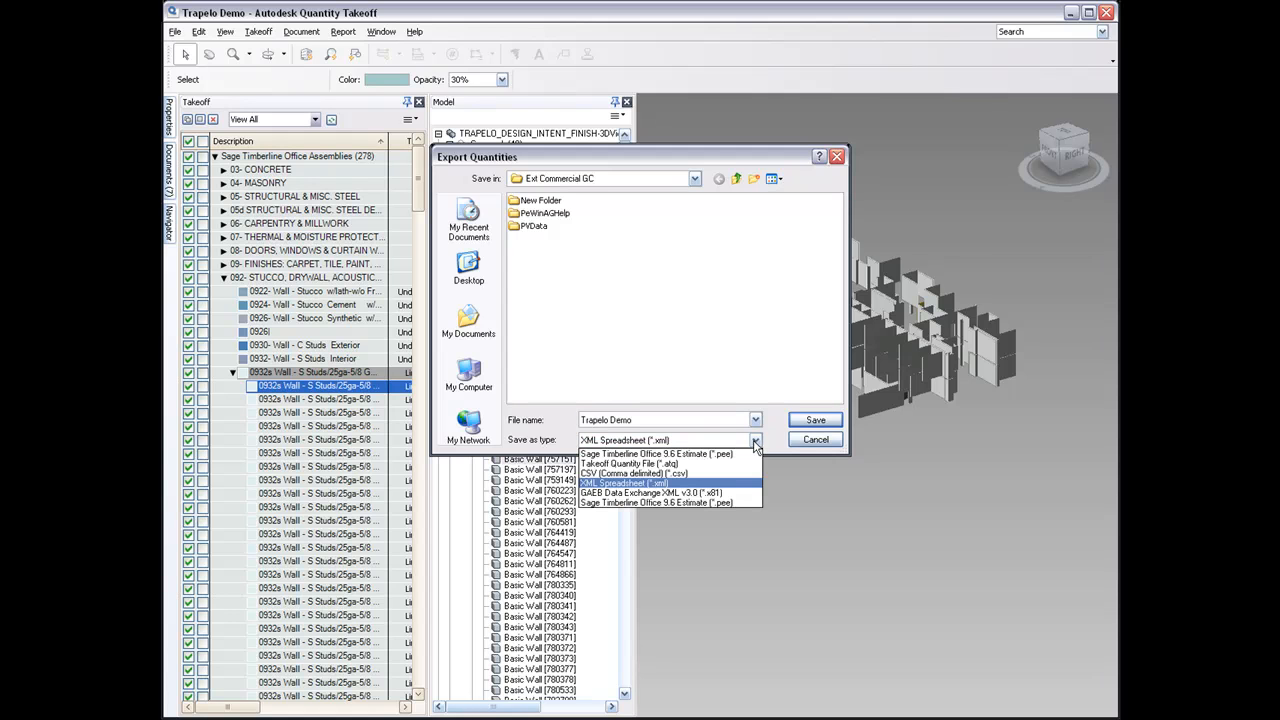
left_click(729, 501)
left_click(810, 422)
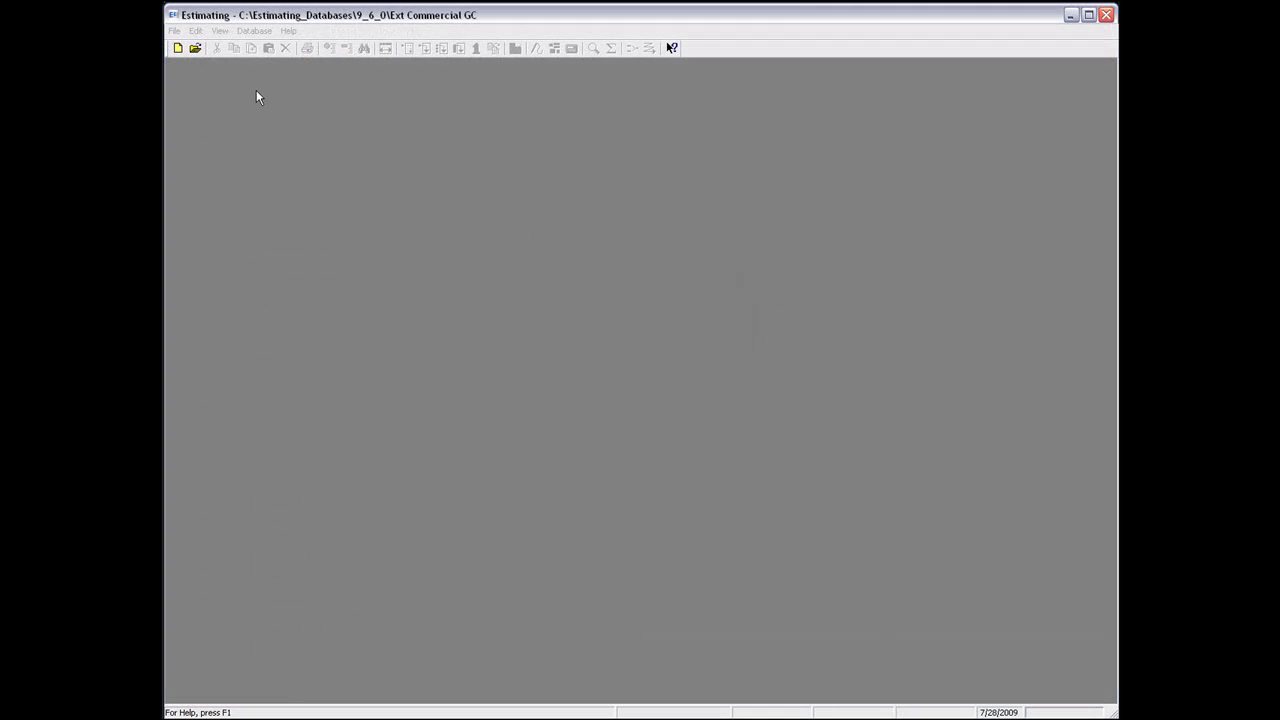
Switch to Sage Timberline Estimating and open the Trapelo Demo.pee estimate from the Ext Commercial GC folder.
left_click(176, 31)
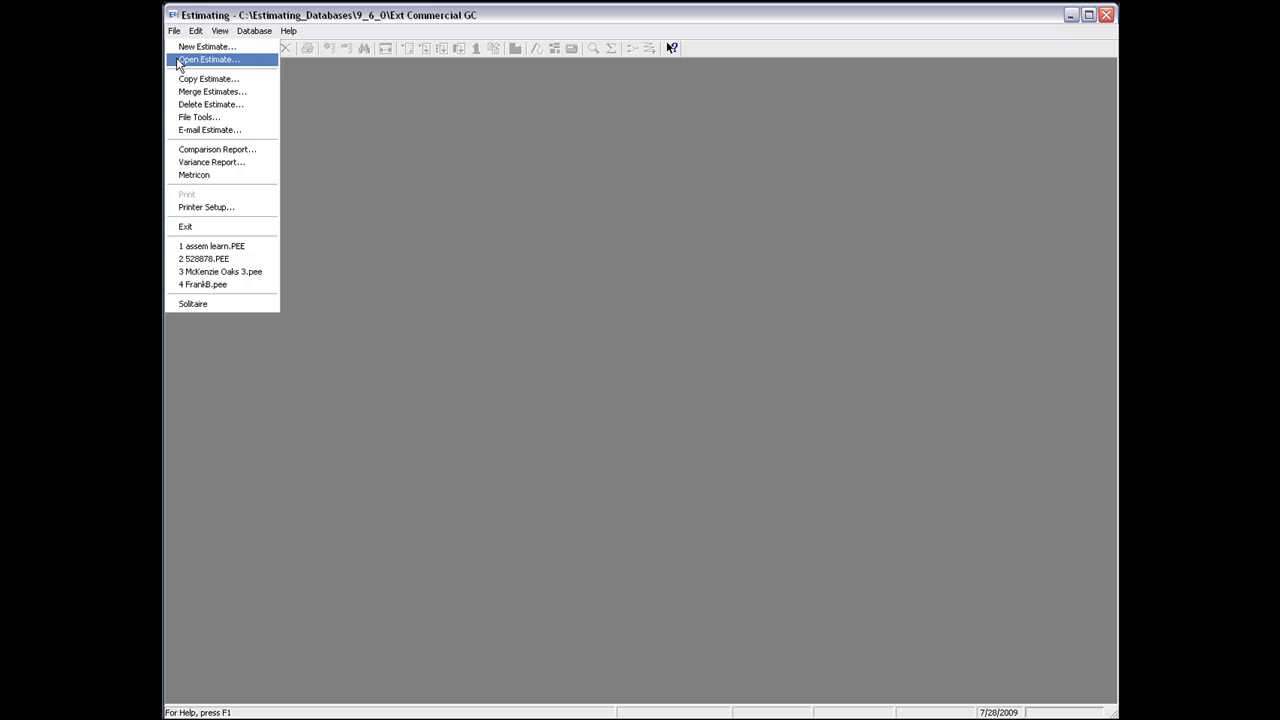
left_click(178, 59)
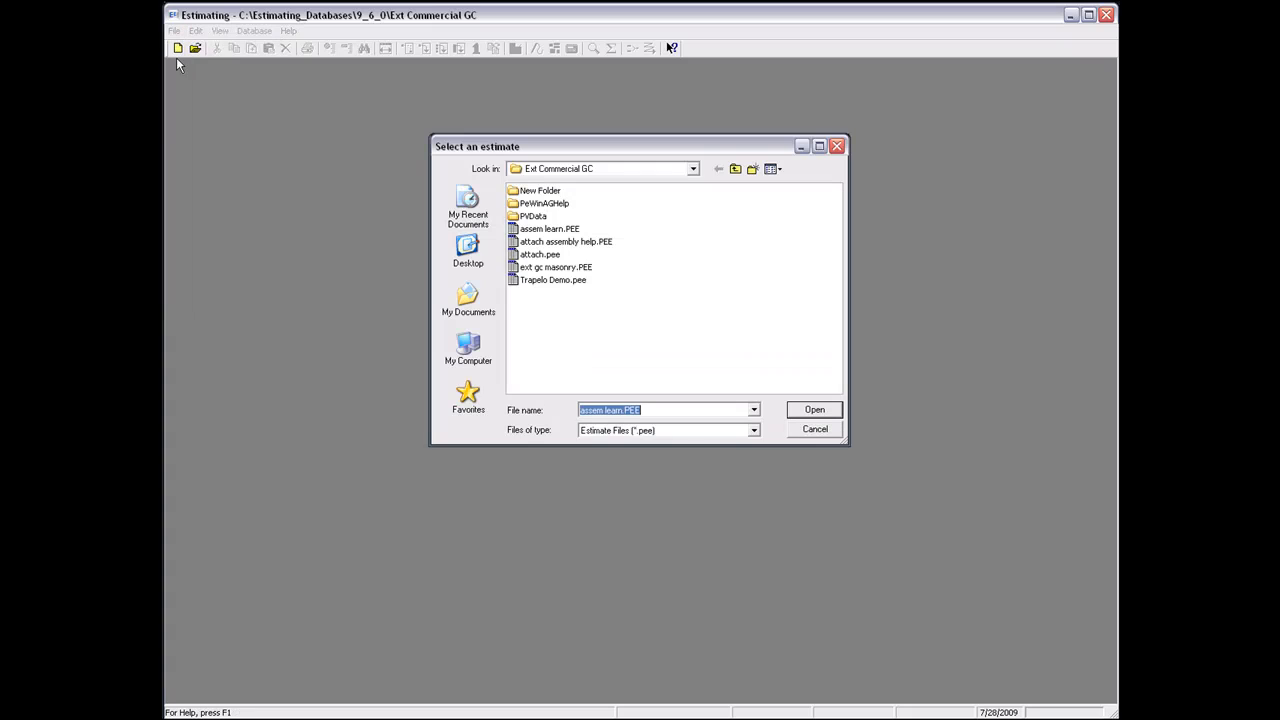
left_click(540, 280)
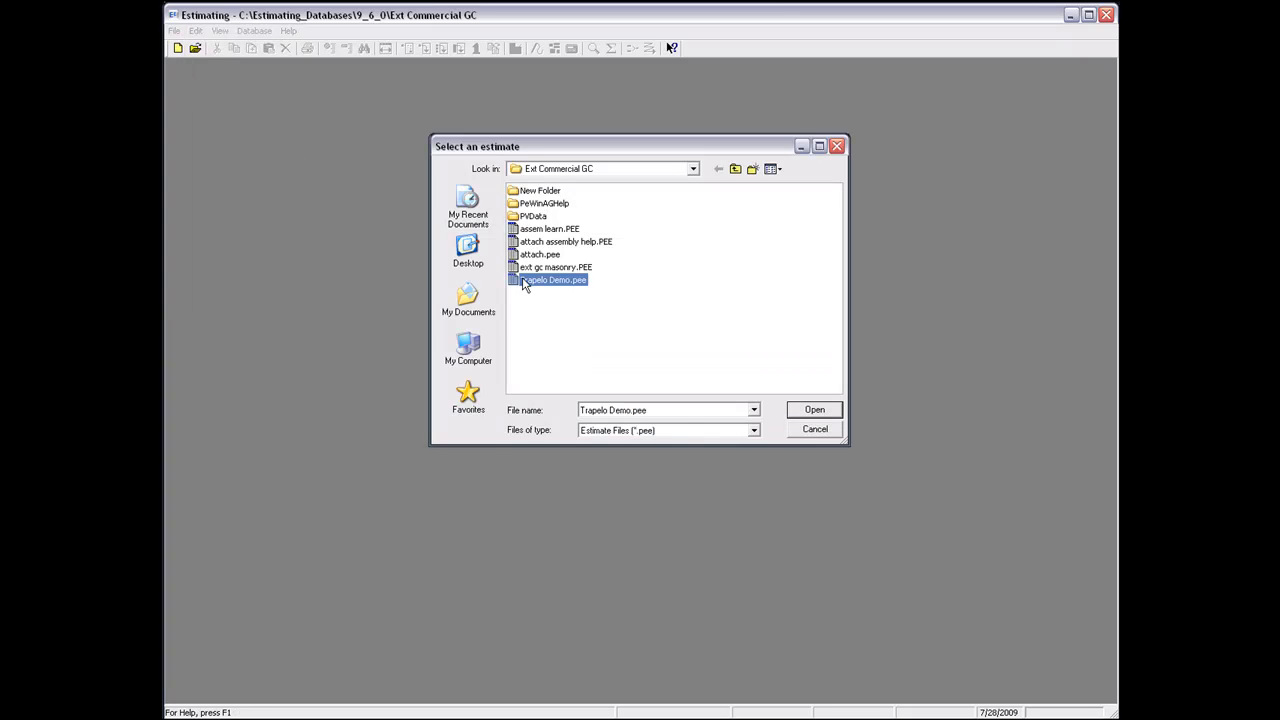
left_click(811, 412)
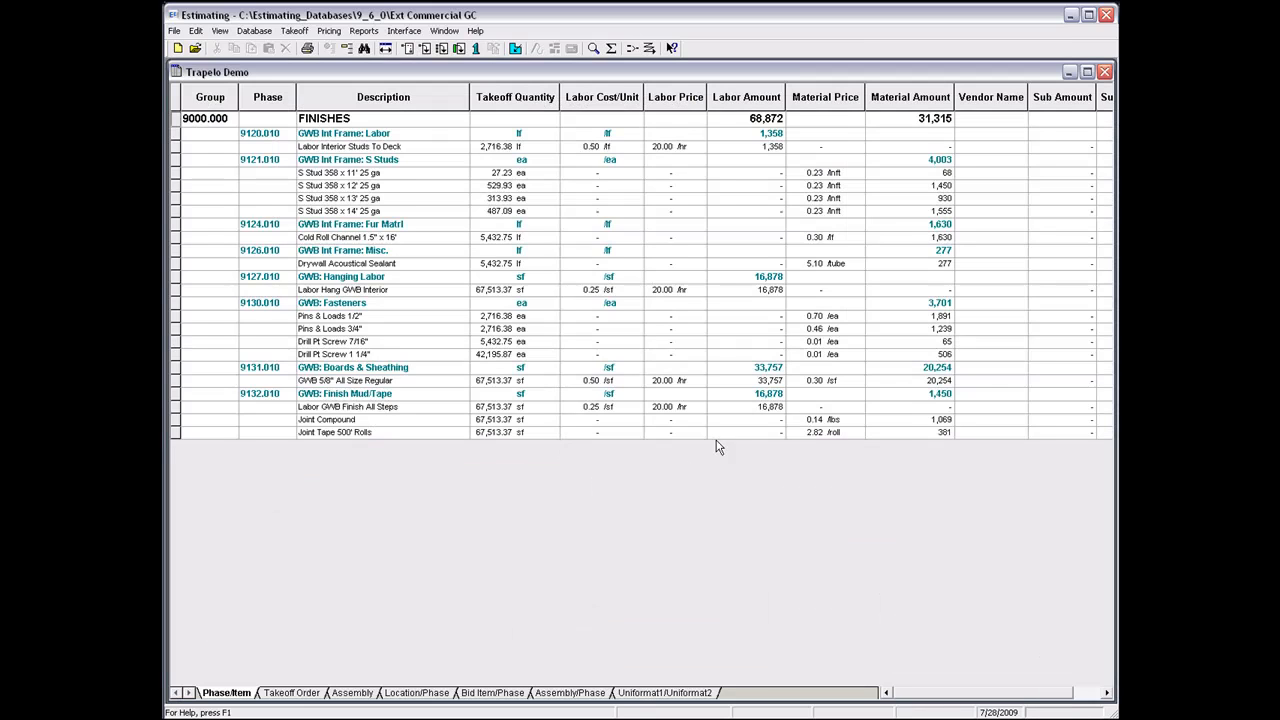
Show the estimate by assembly and open the takeoff review of the Wall - S Studs/25ga-5/8 GWB-Simple assembly.
left_click(353, 692)
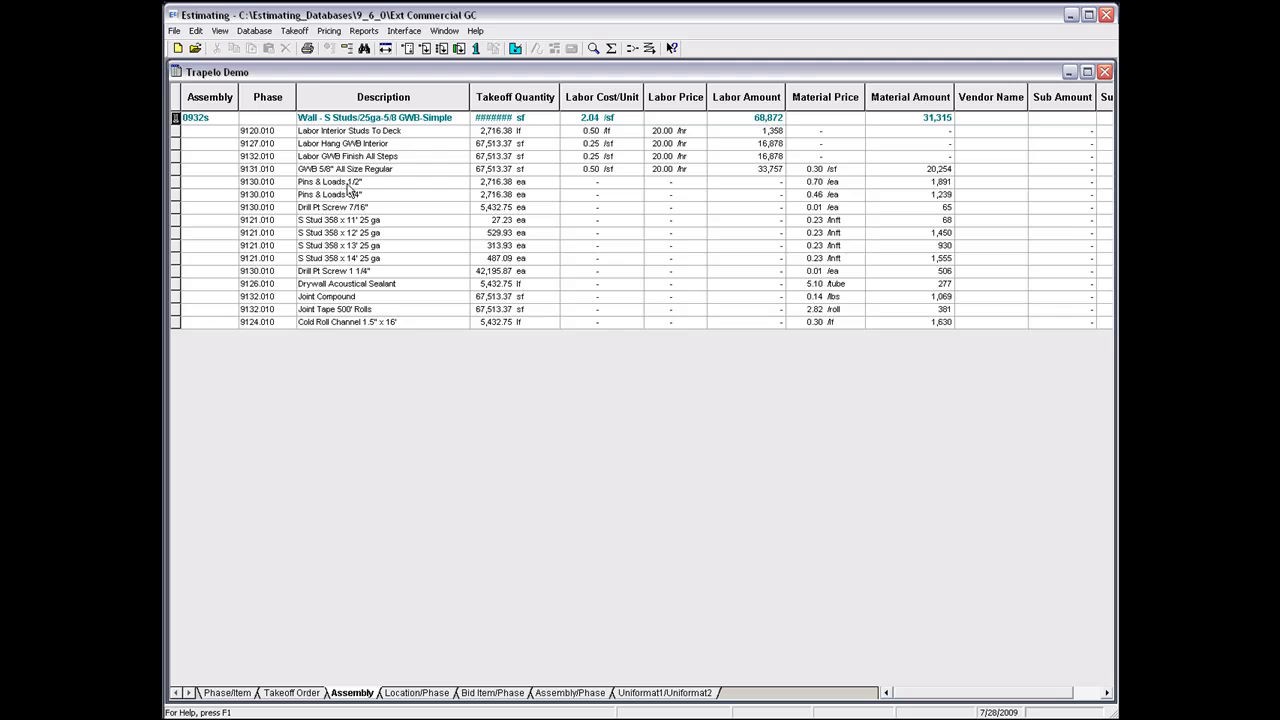
right_click(346, 123)
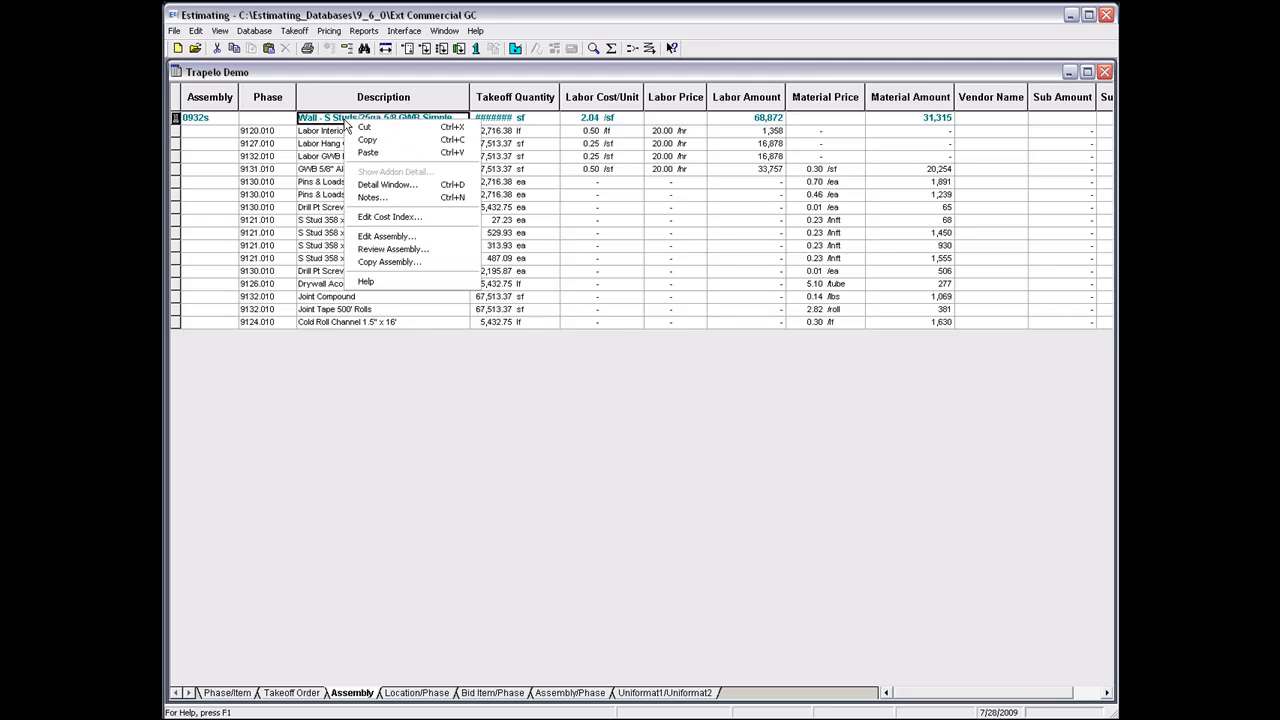
left_click(368, 249)
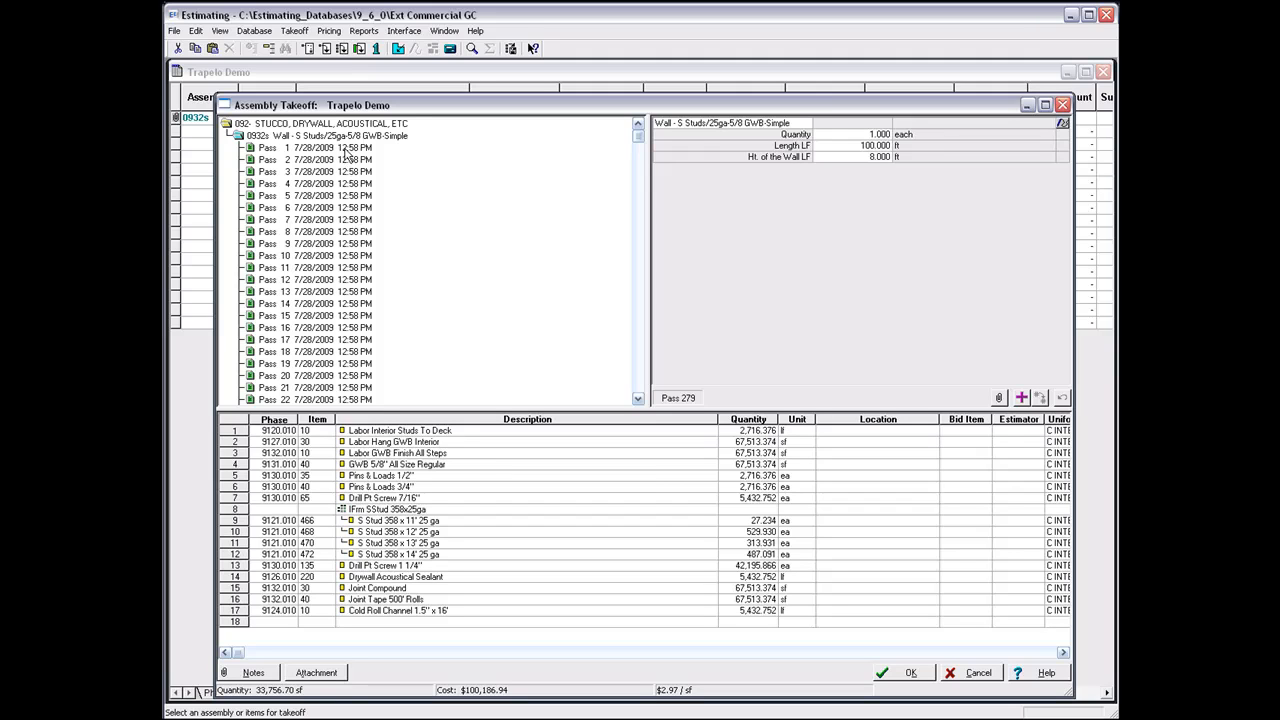
Examine the length and wall height of passes 1 to 8 in the assembly takeoff and close it without changes.
left_click(345, 149)
left_click(349, 161)
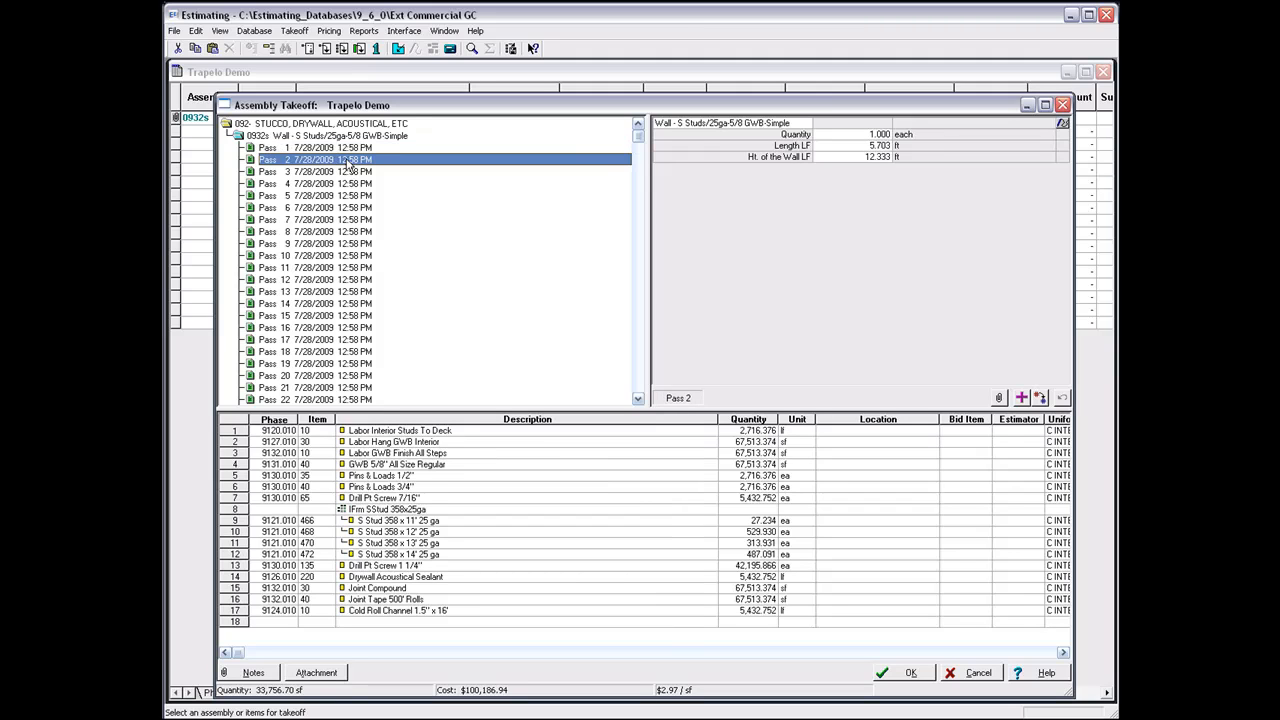
left_click(351, 173)
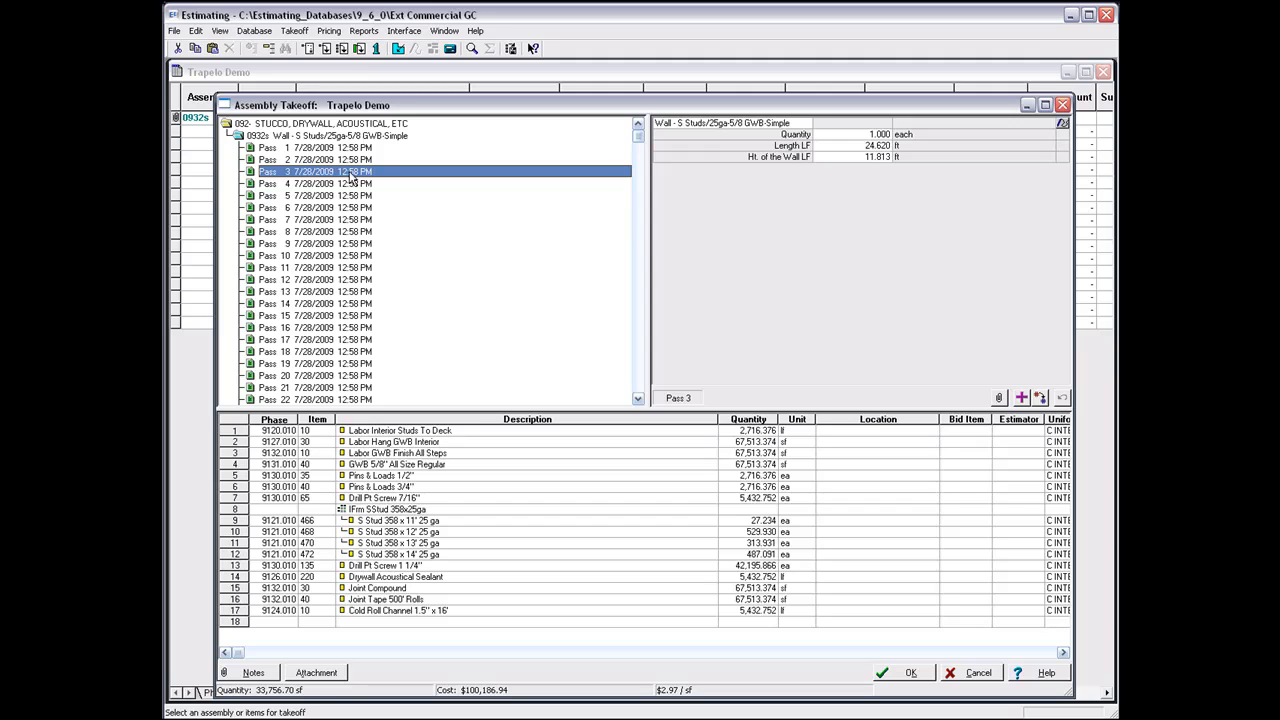
left_click(351, 185)
left_click(351, 198)
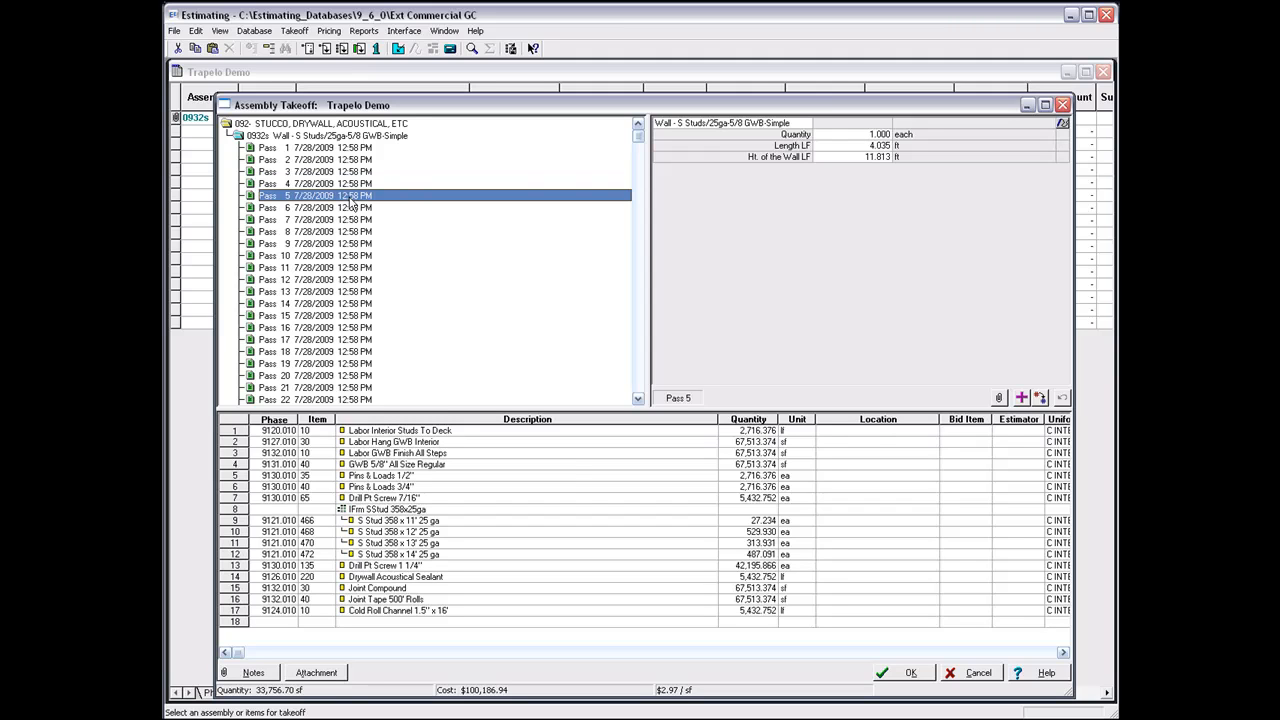
left_click(351, 209)
left_click(351, 221)
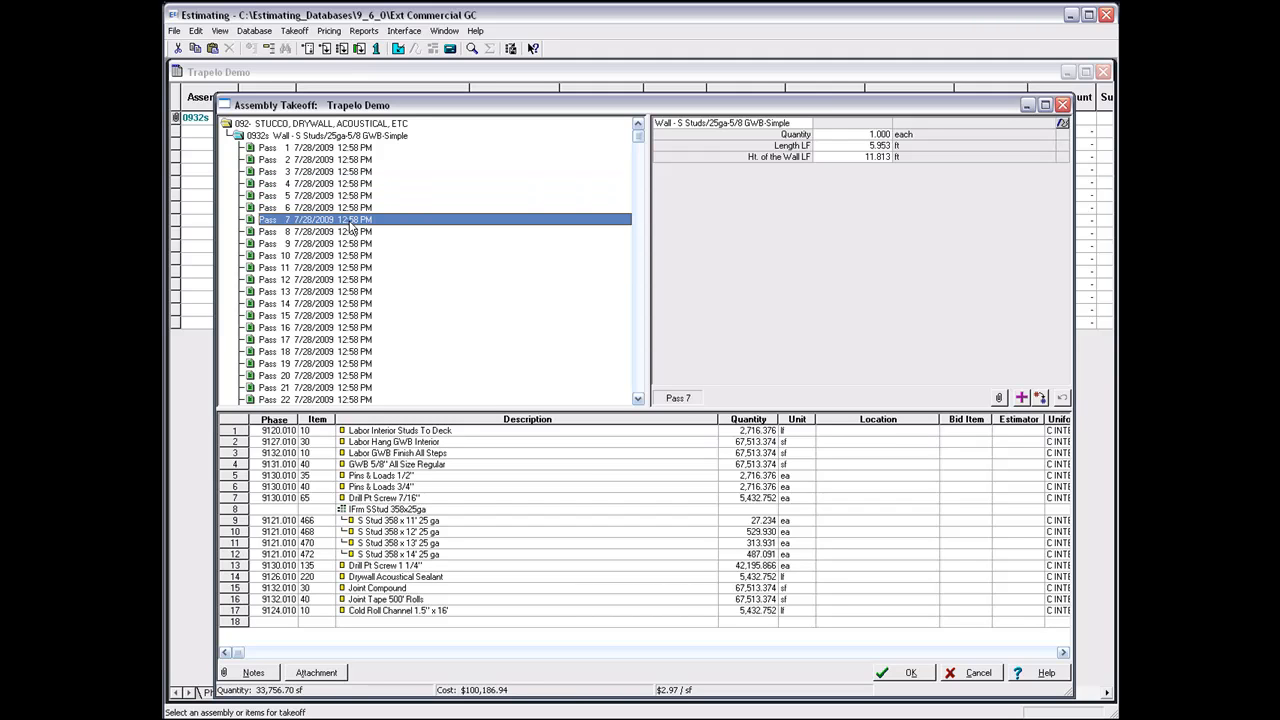
left_click(351, 232)
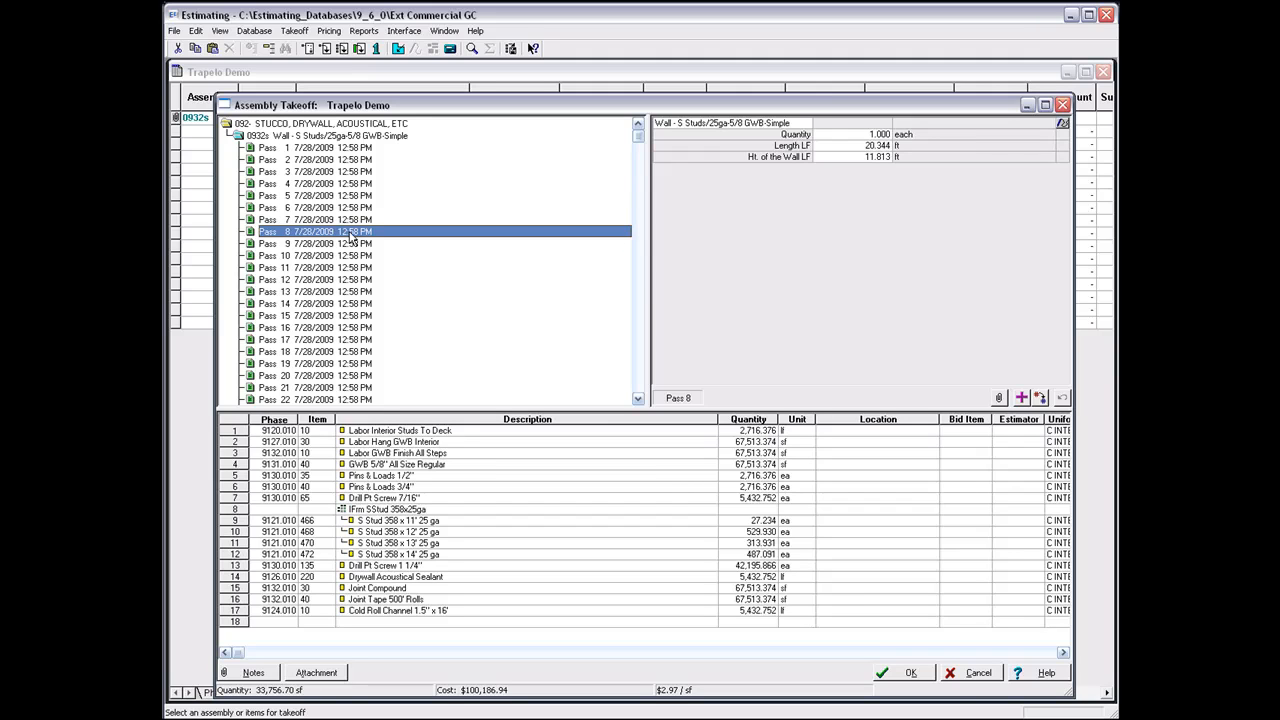
left_click(952, 673)
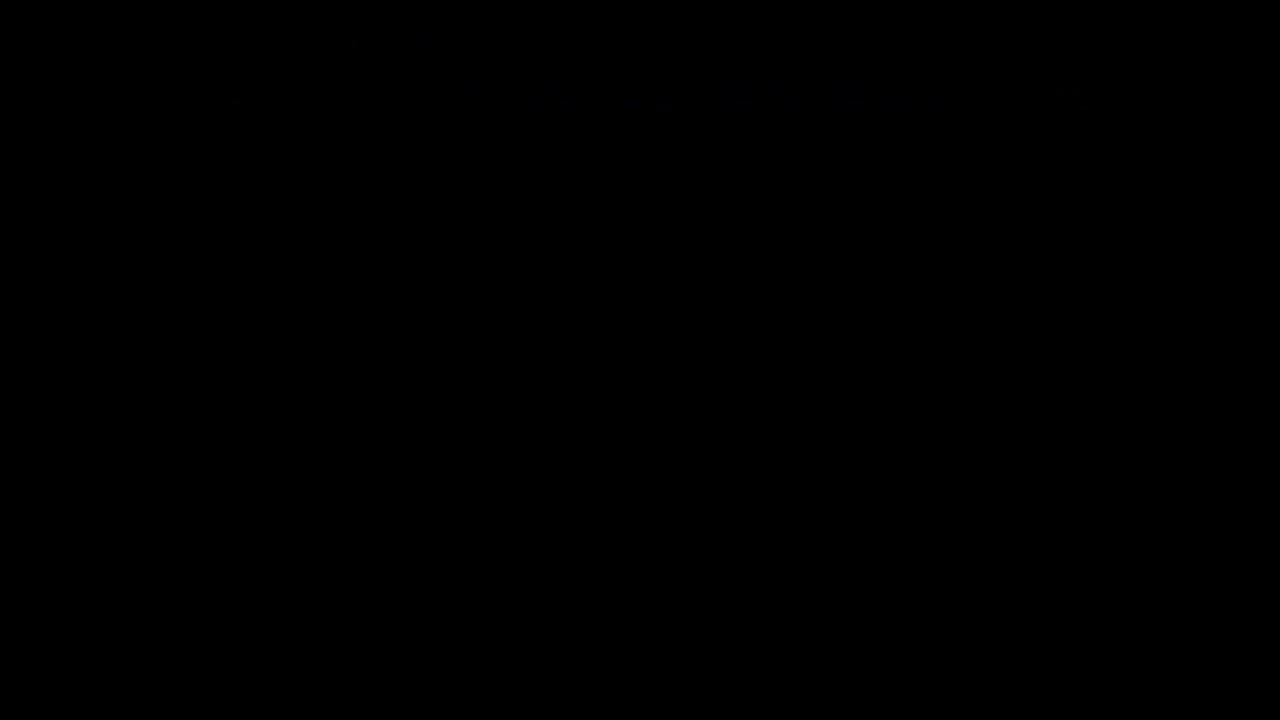